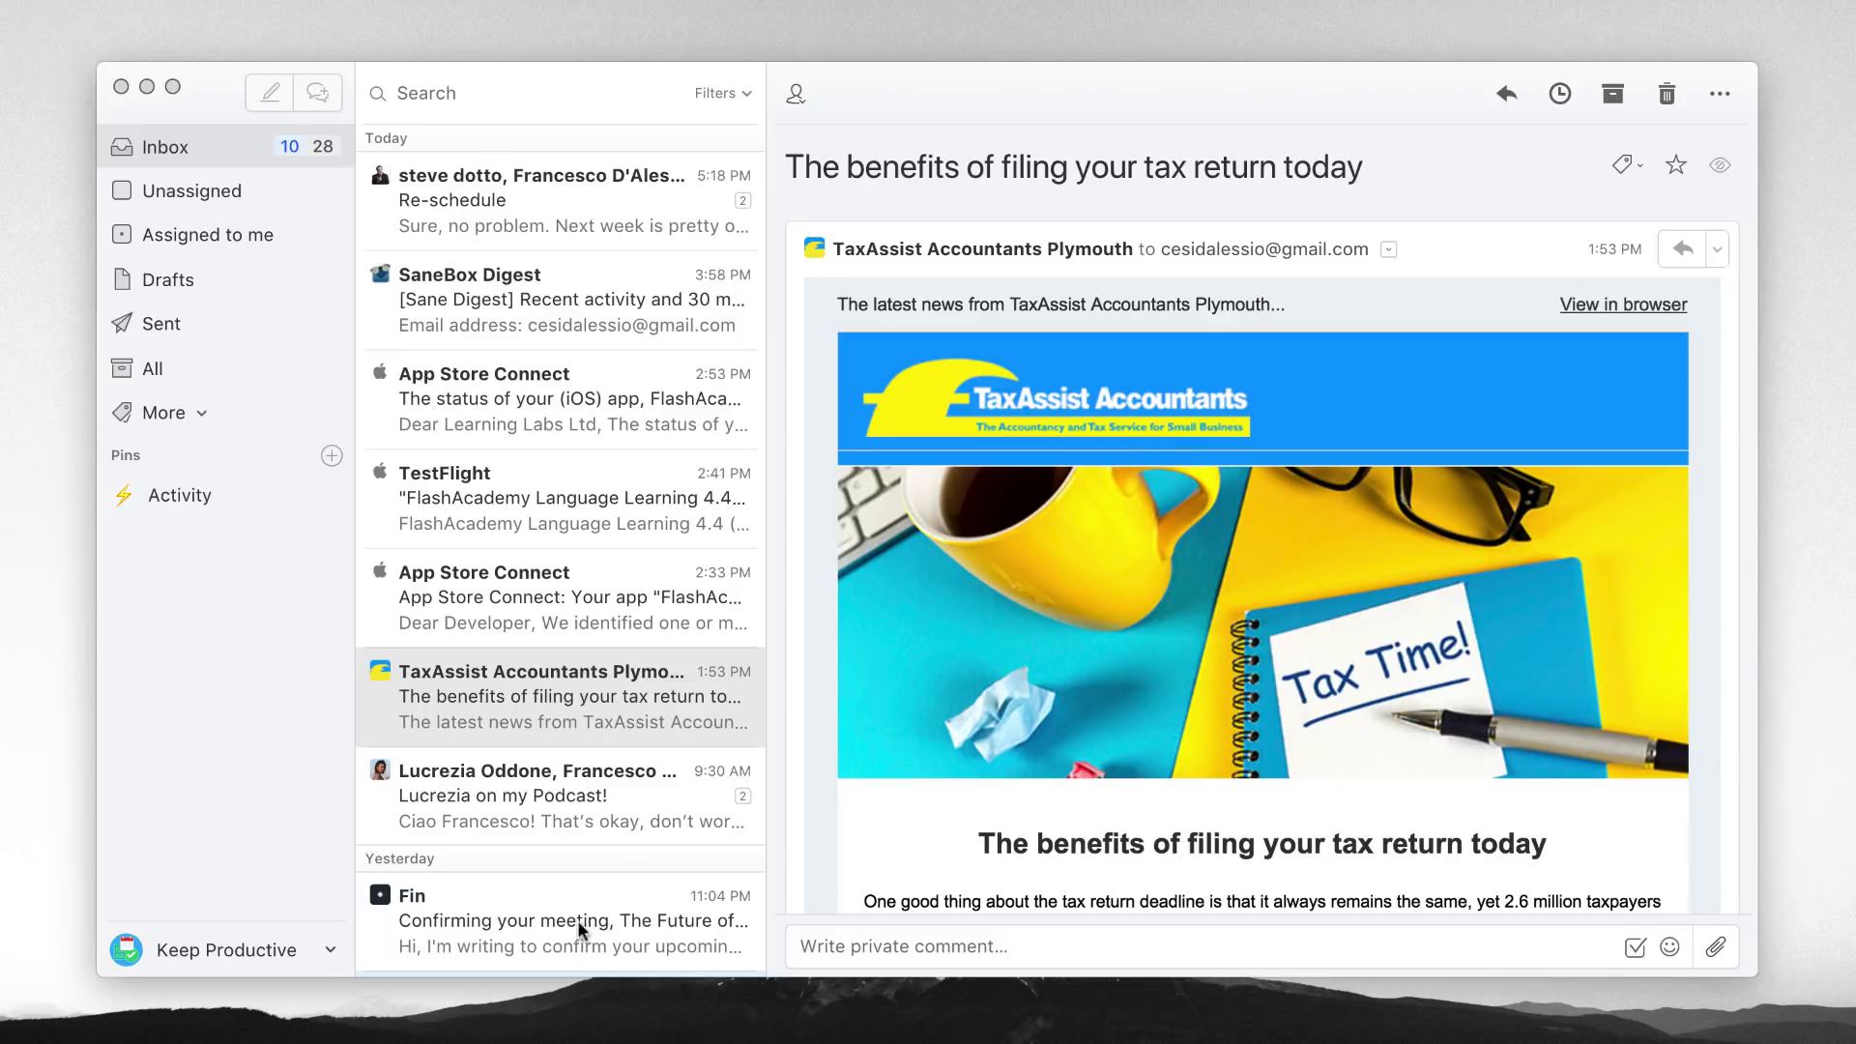
Open the email account settings from the account menu and start adding another email account.
click(334, 943)
click(327, 945)
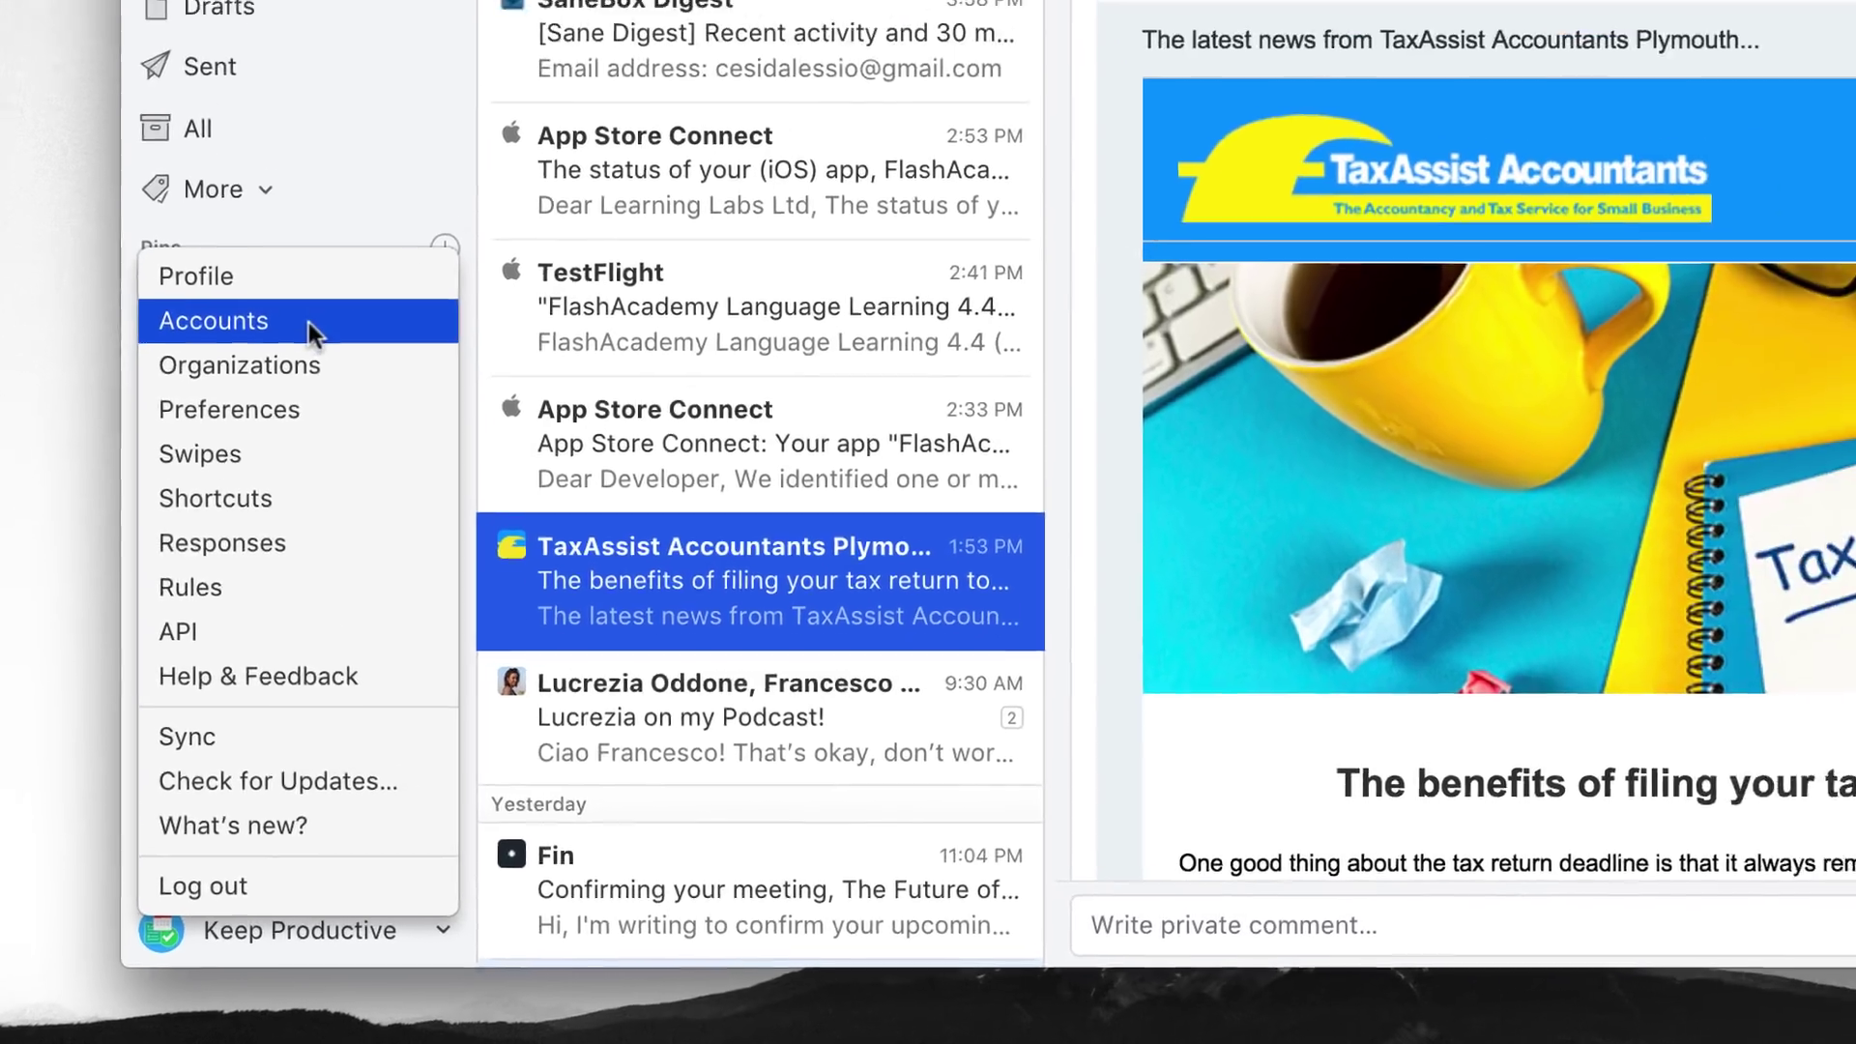
click(354, 275)
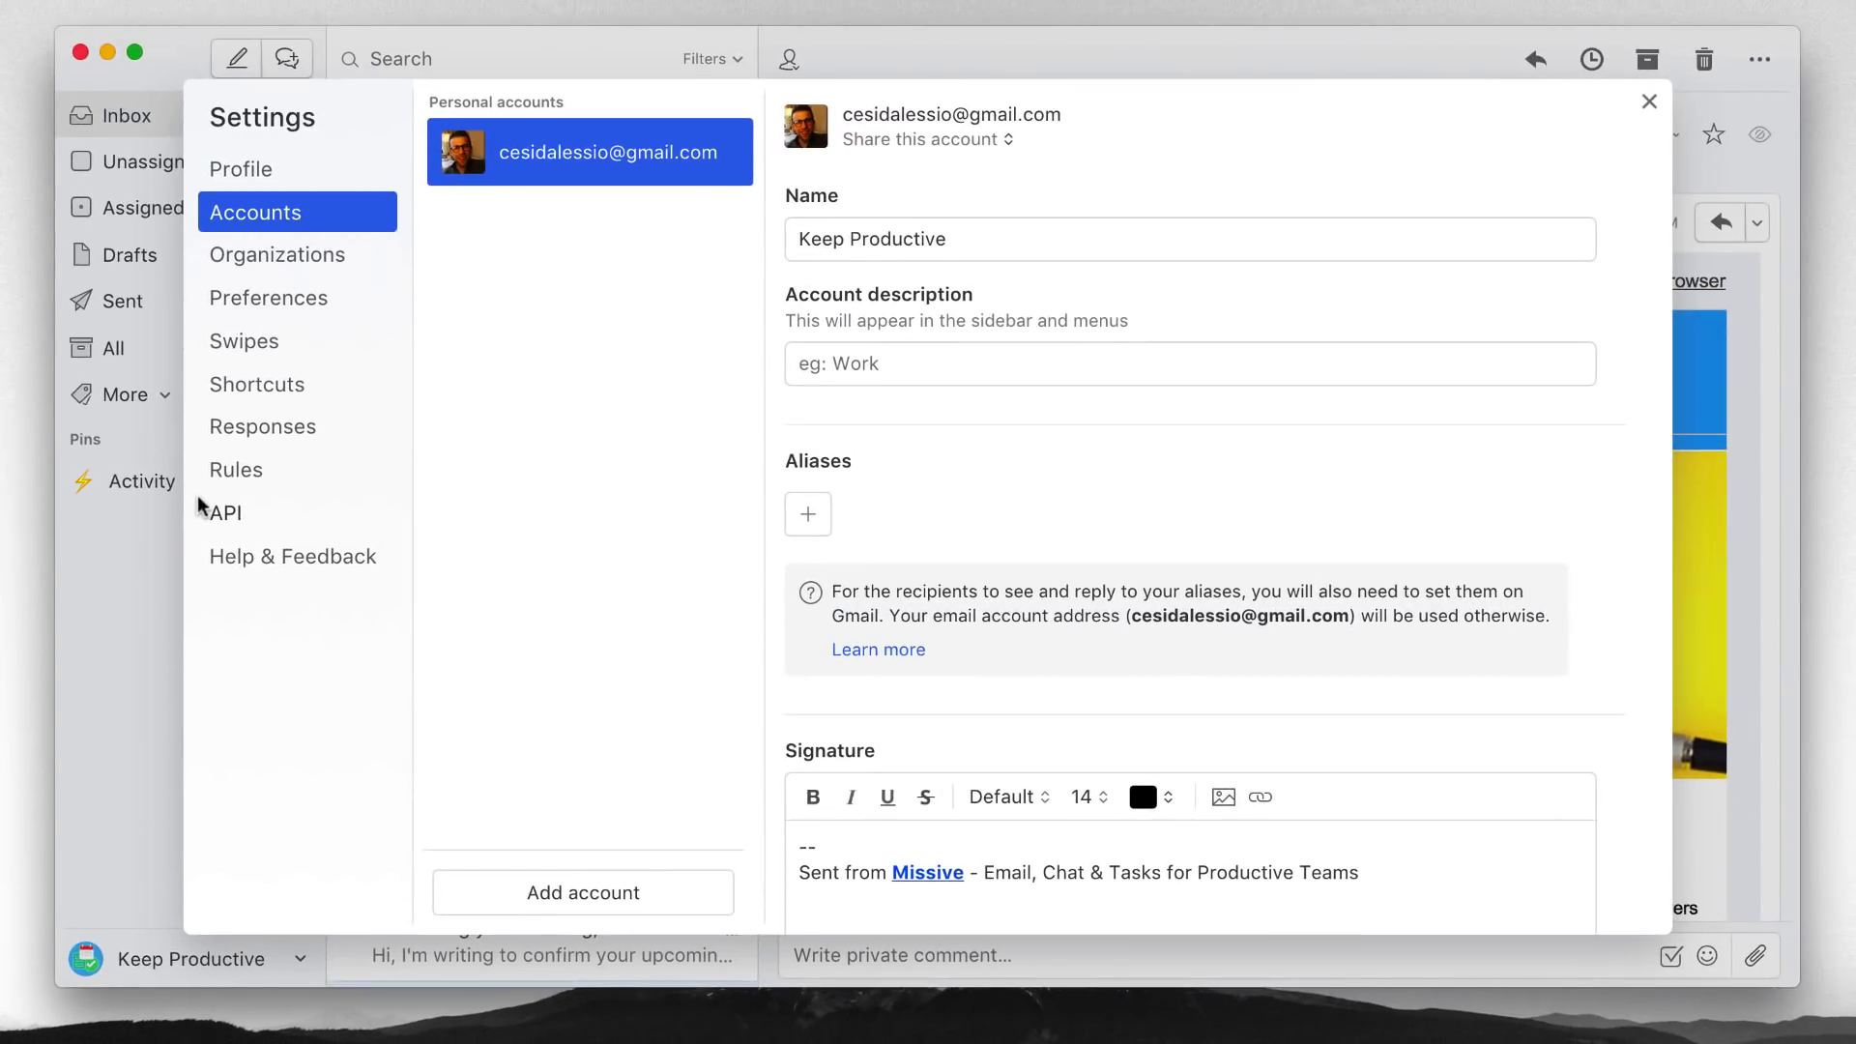
click(627, 909)
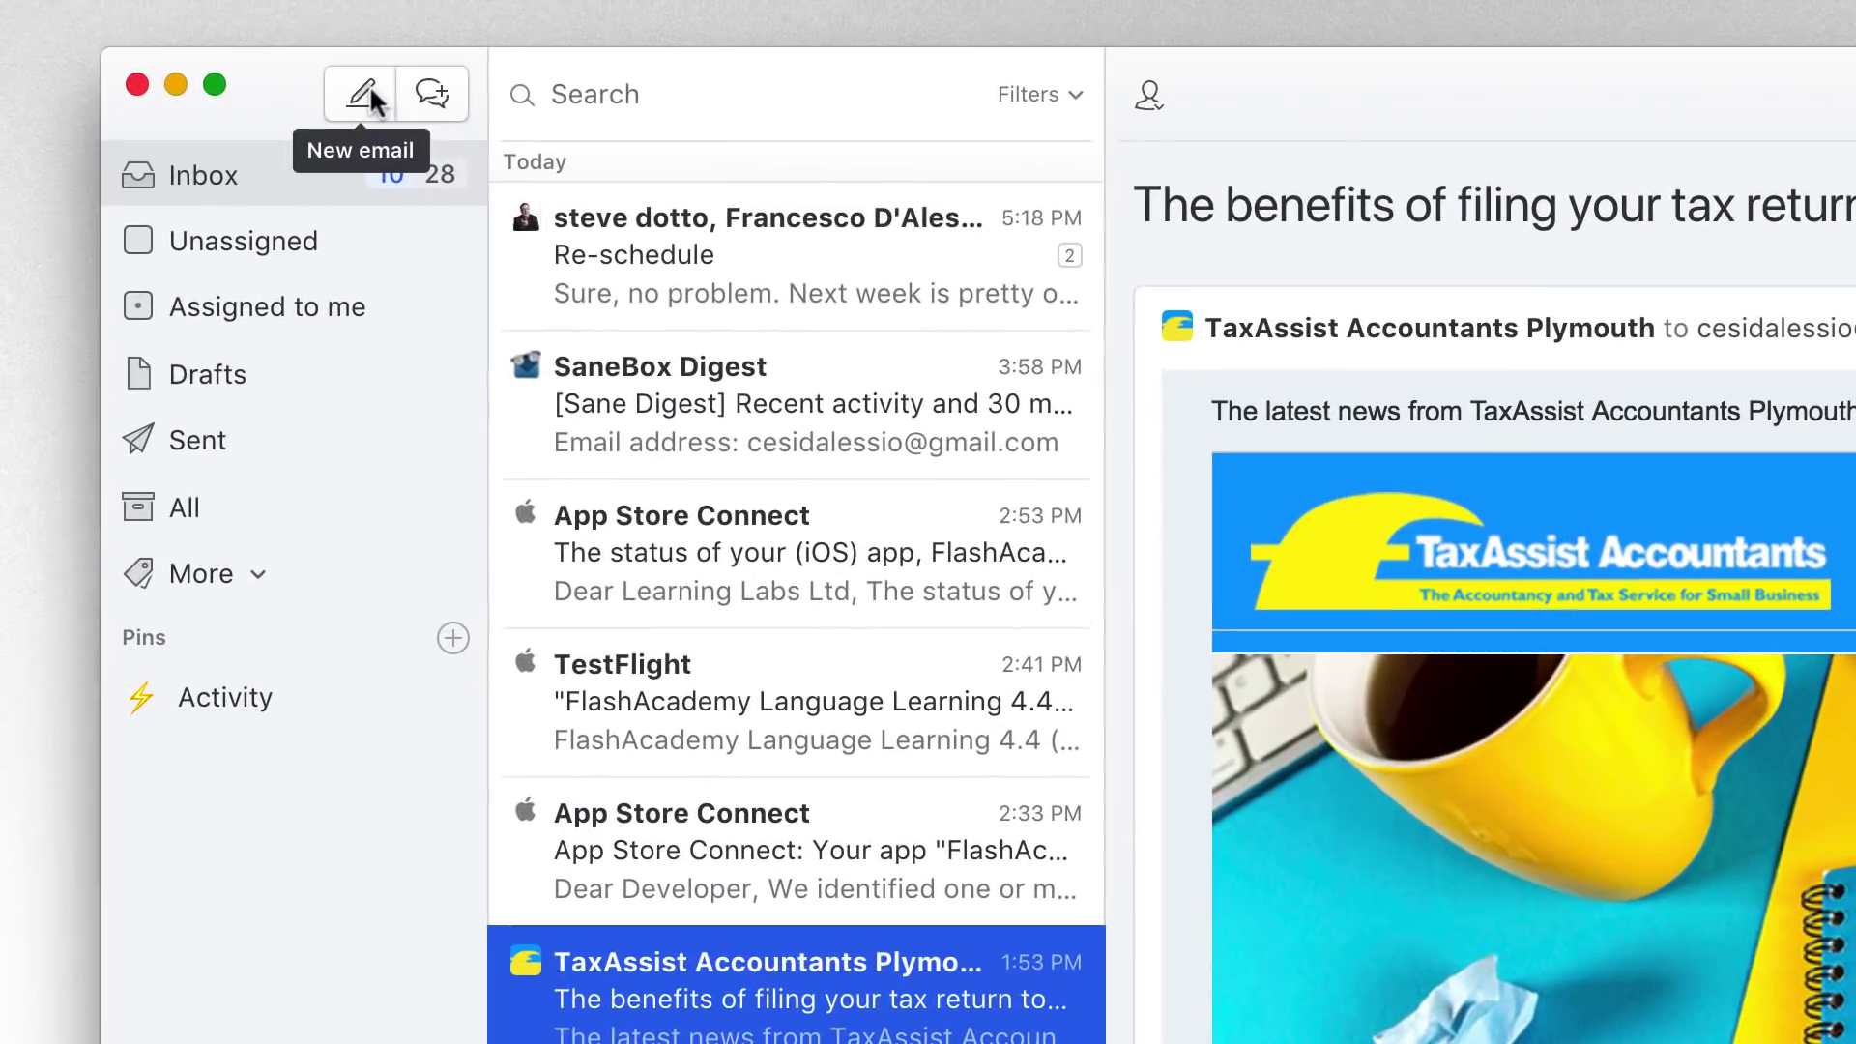
Compose a new email, turn a private comment into a task, then discard the draft.
click(369, 87)
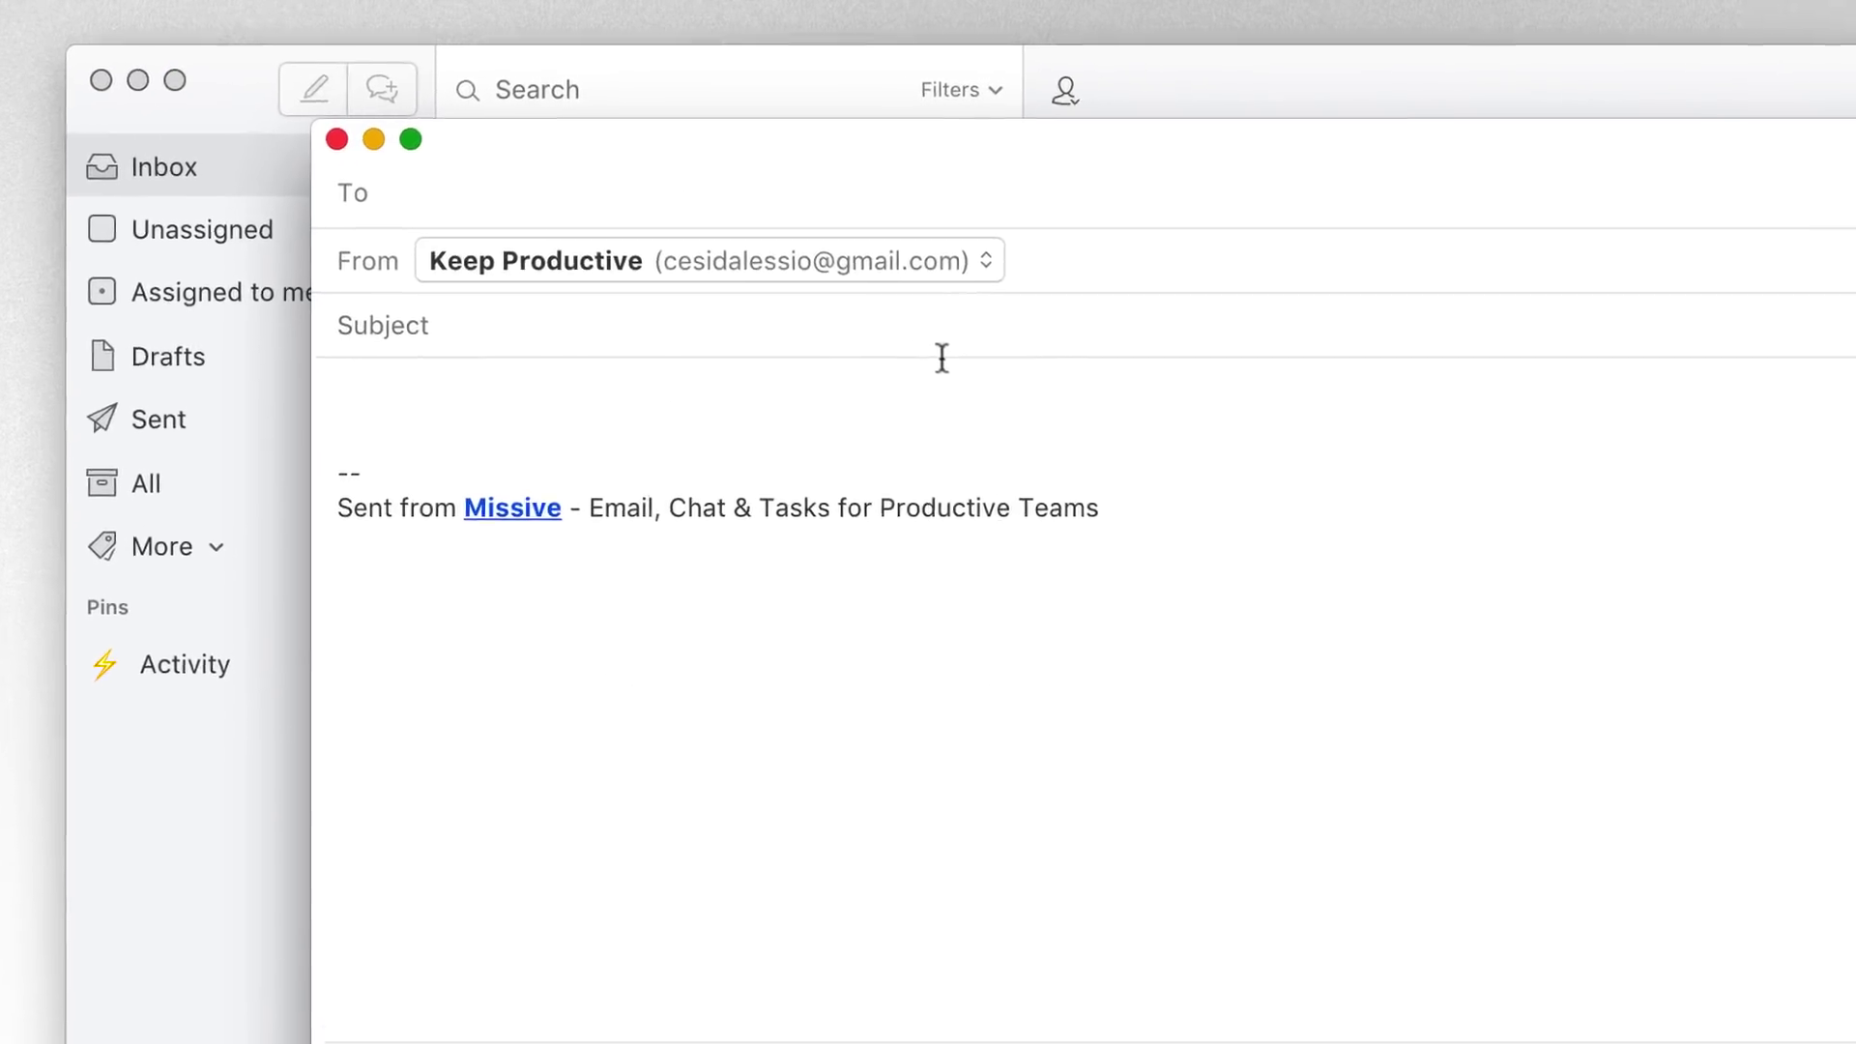
click(1124, 391)
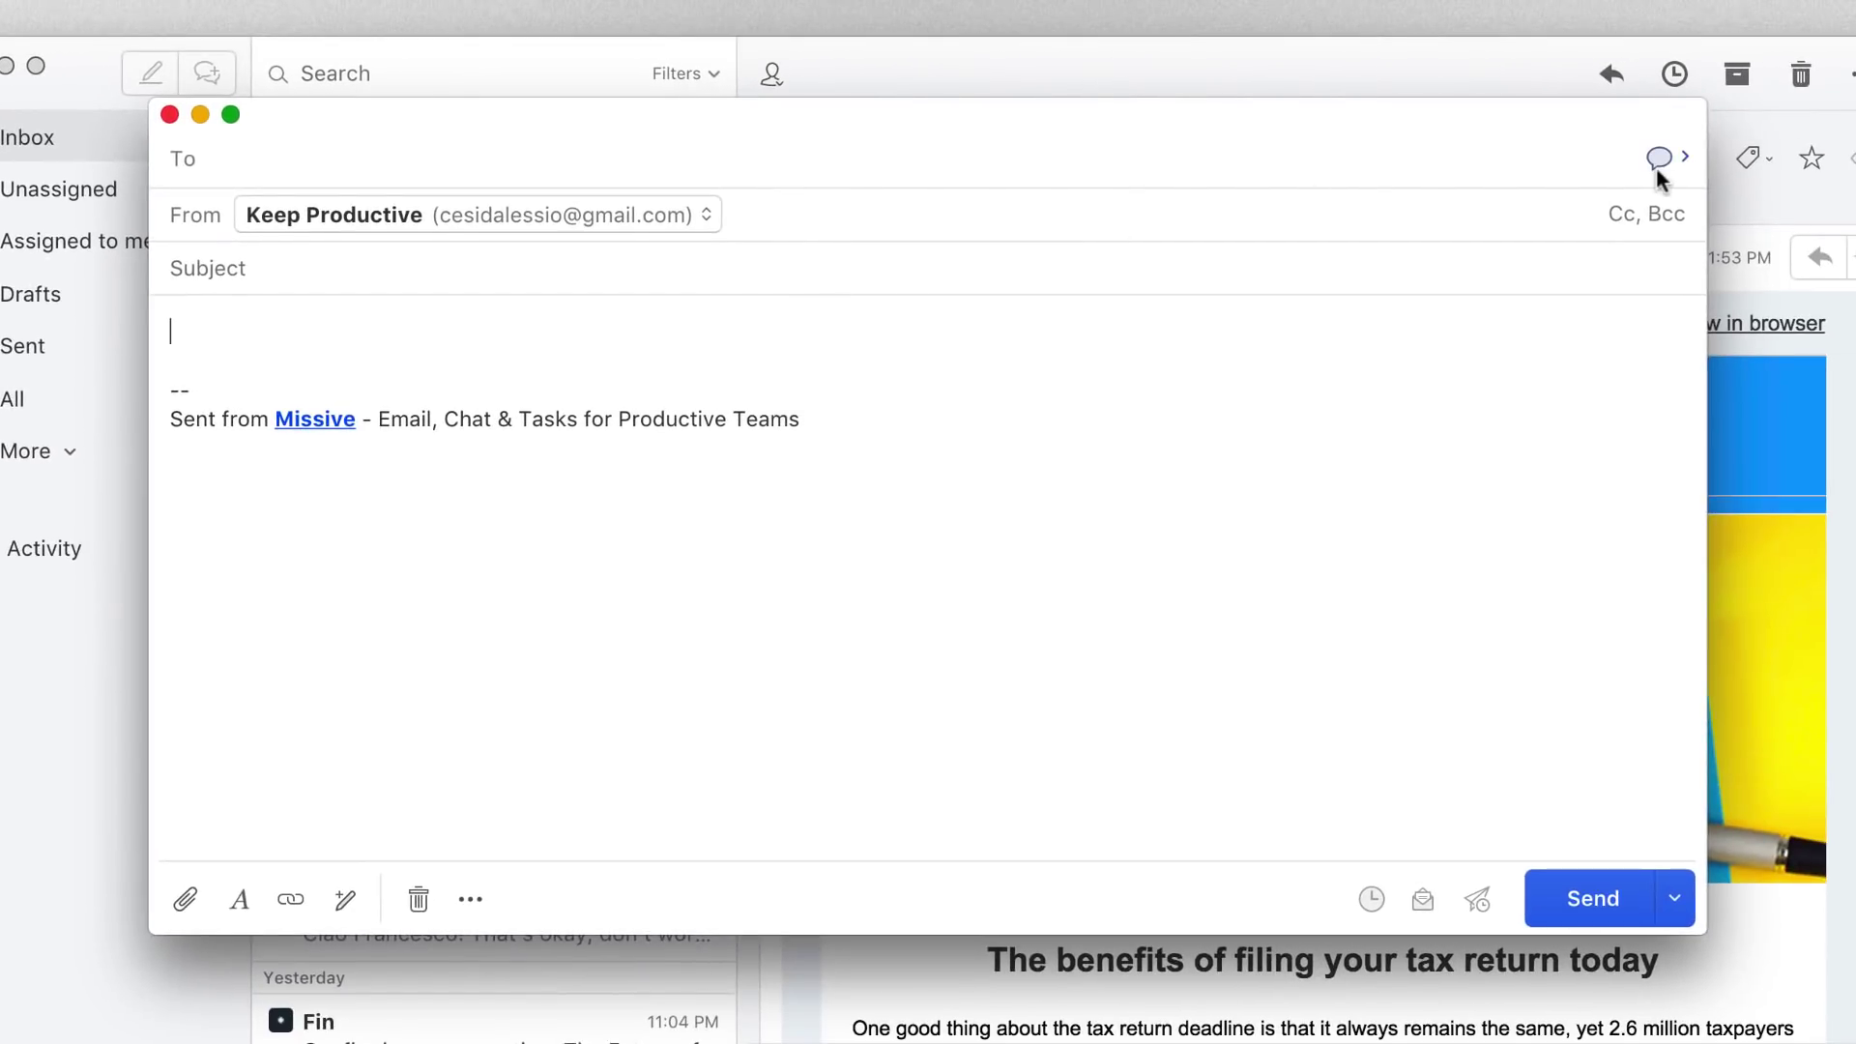
click(1658, 158)
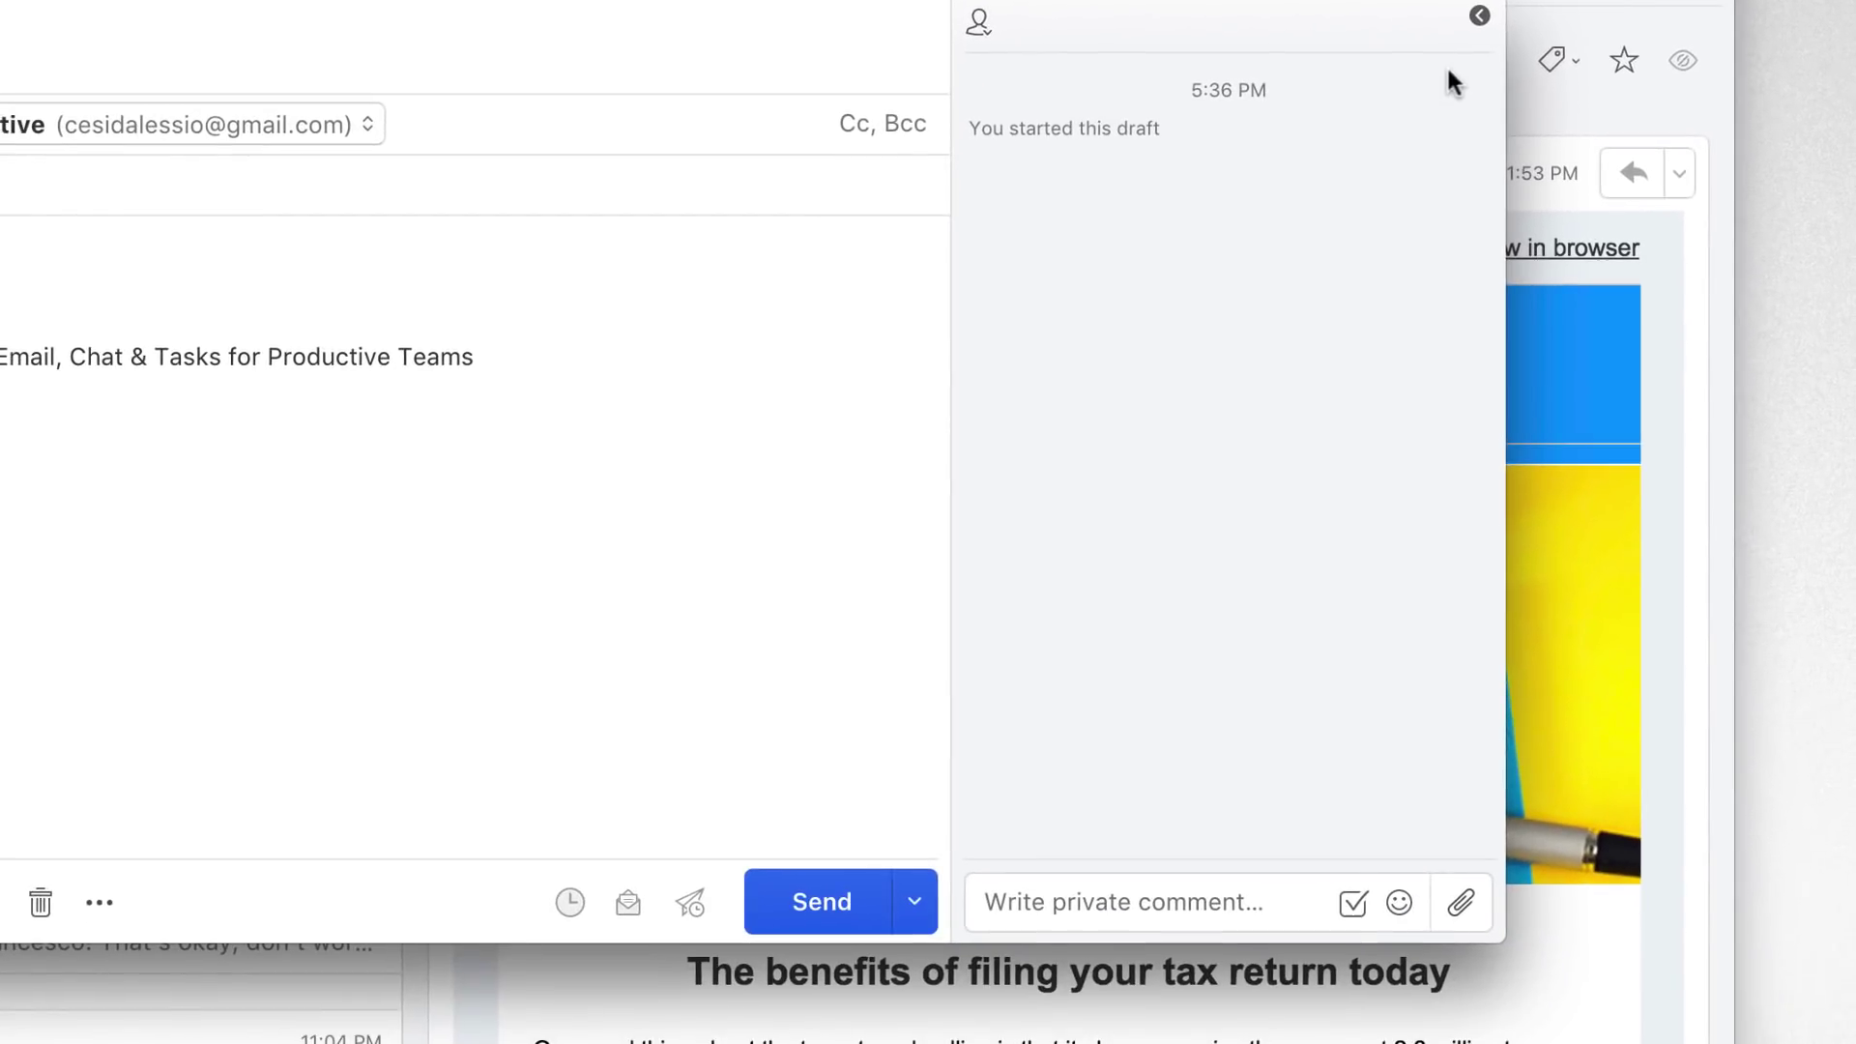
click(1353, 902)
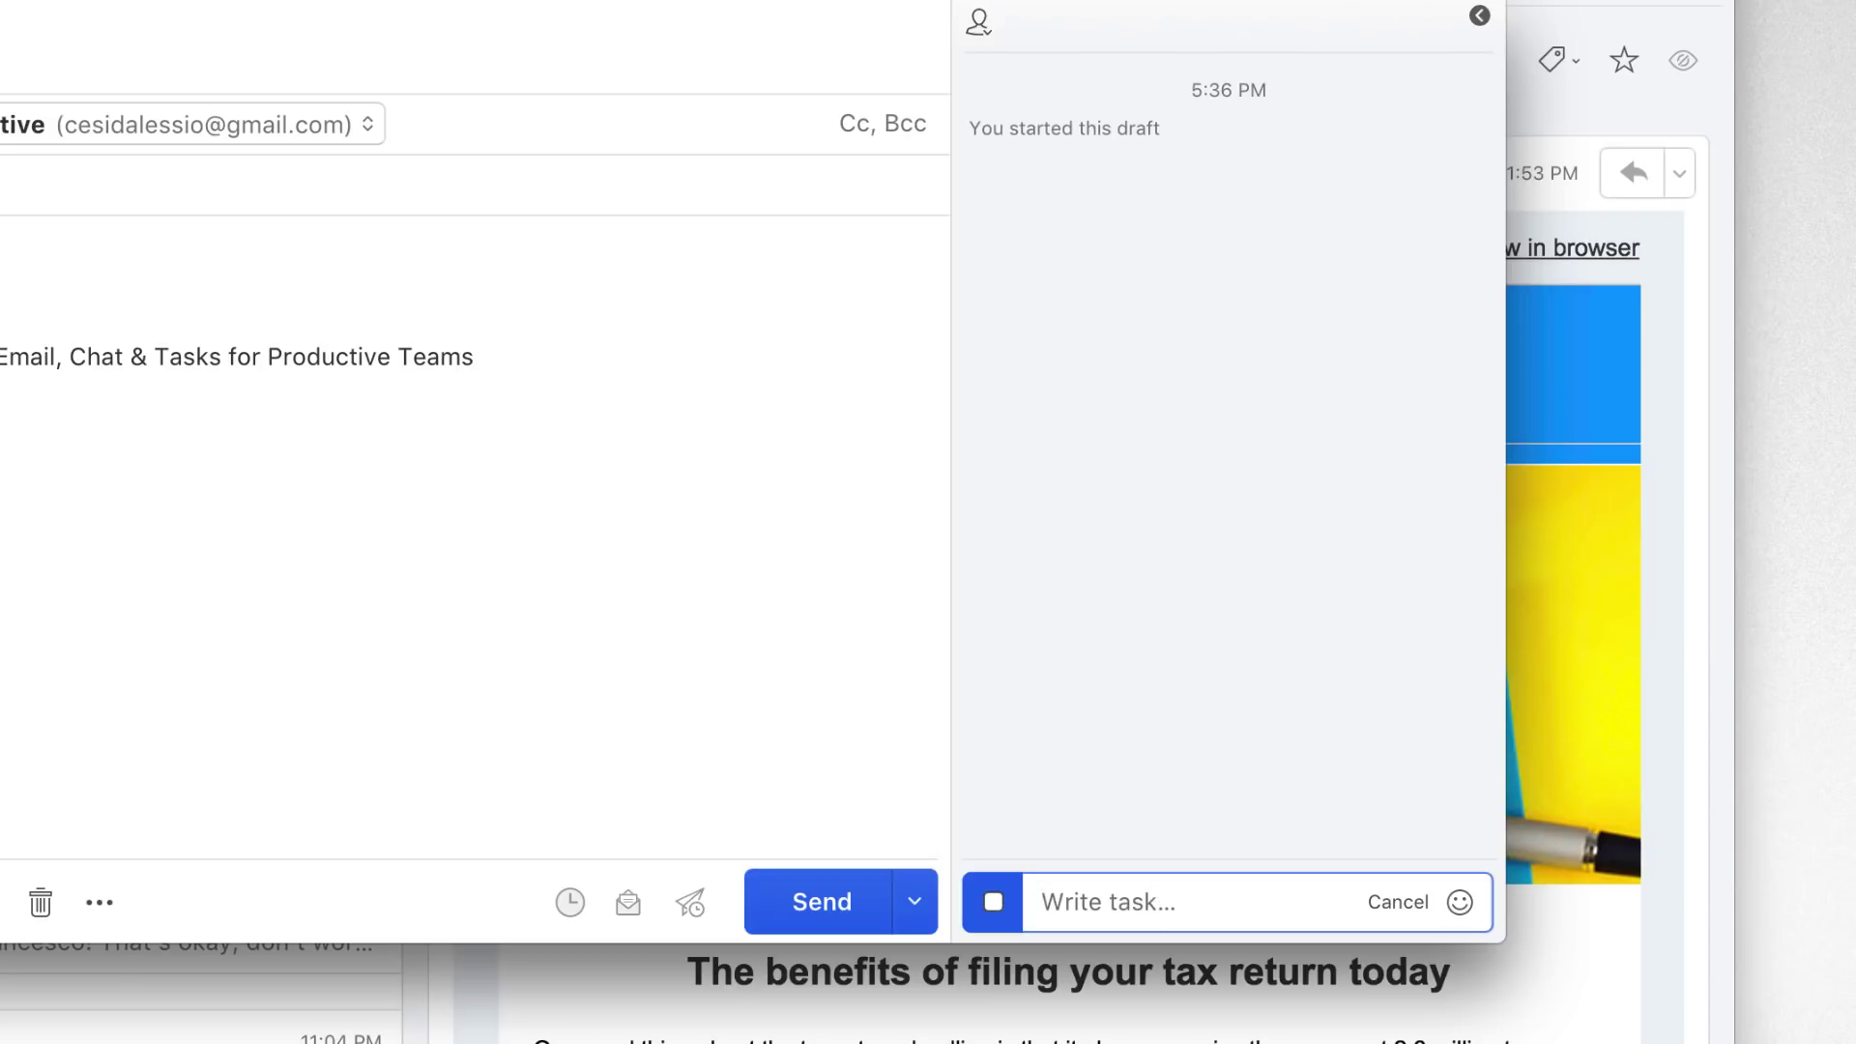
key(Escape)
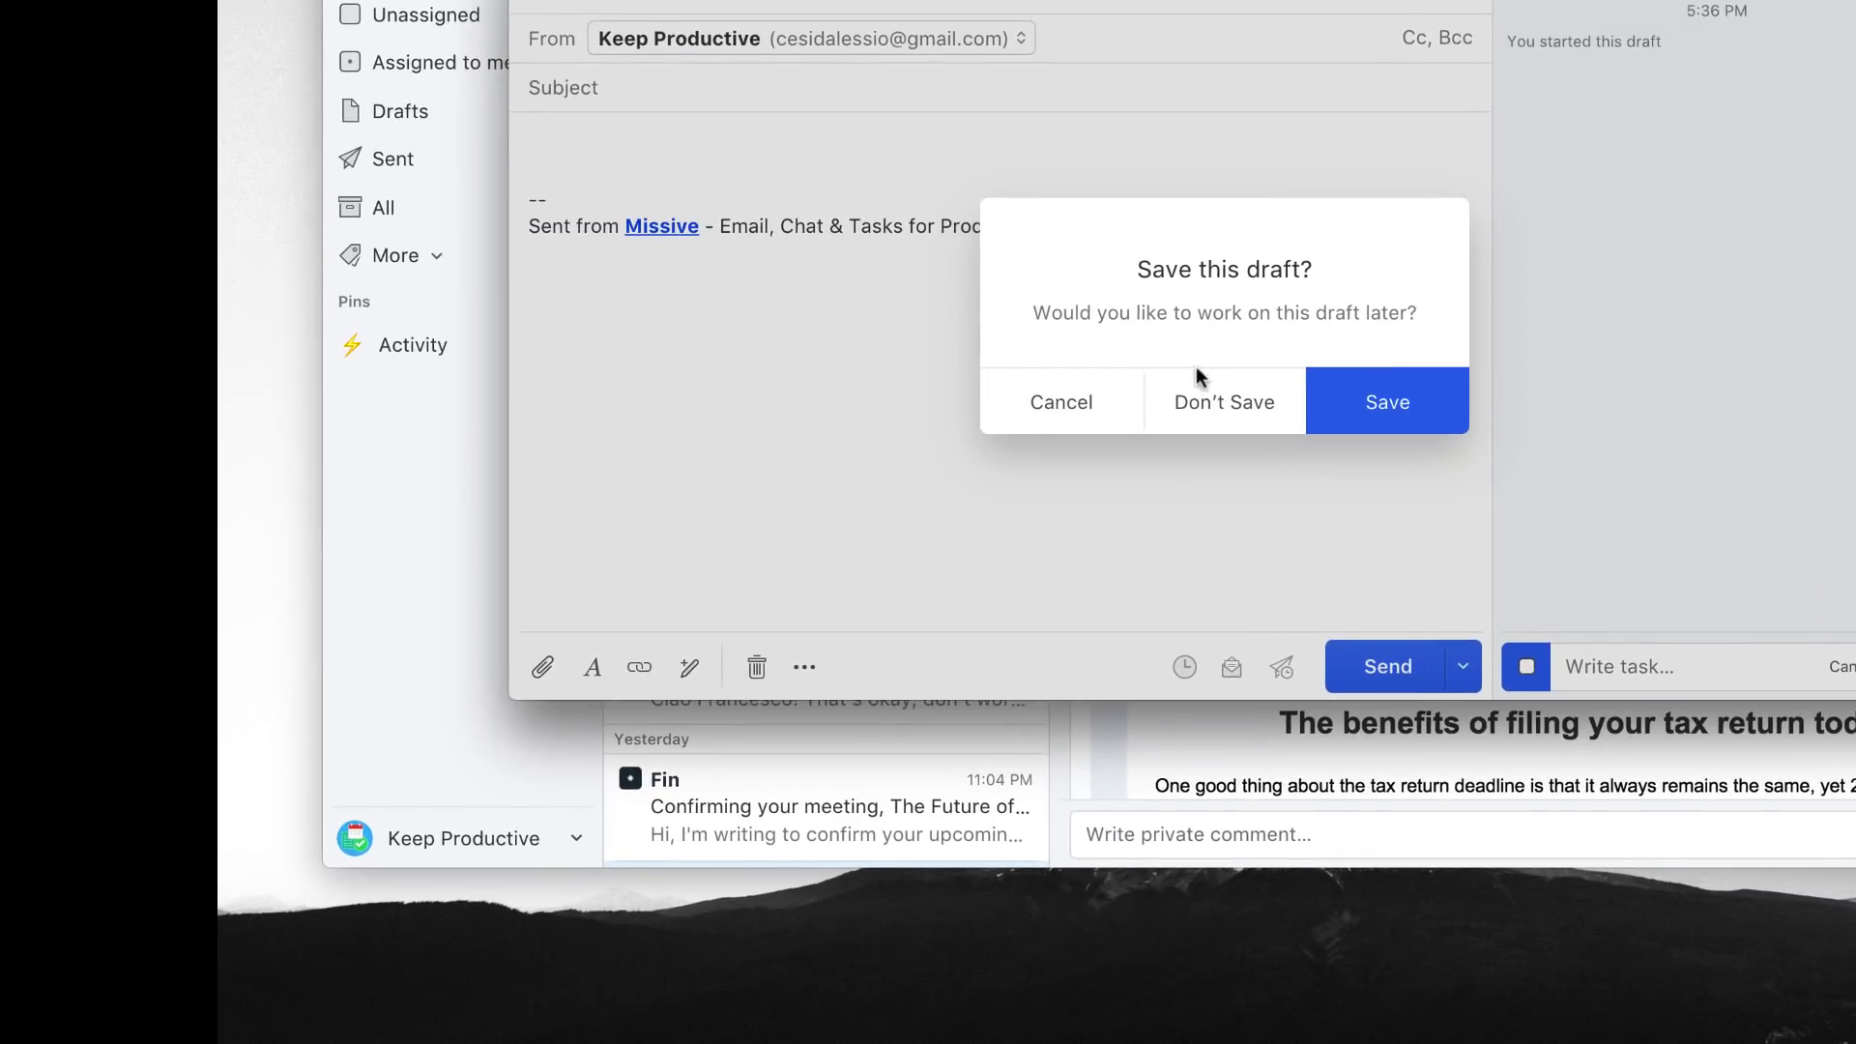
click(1199, 379)
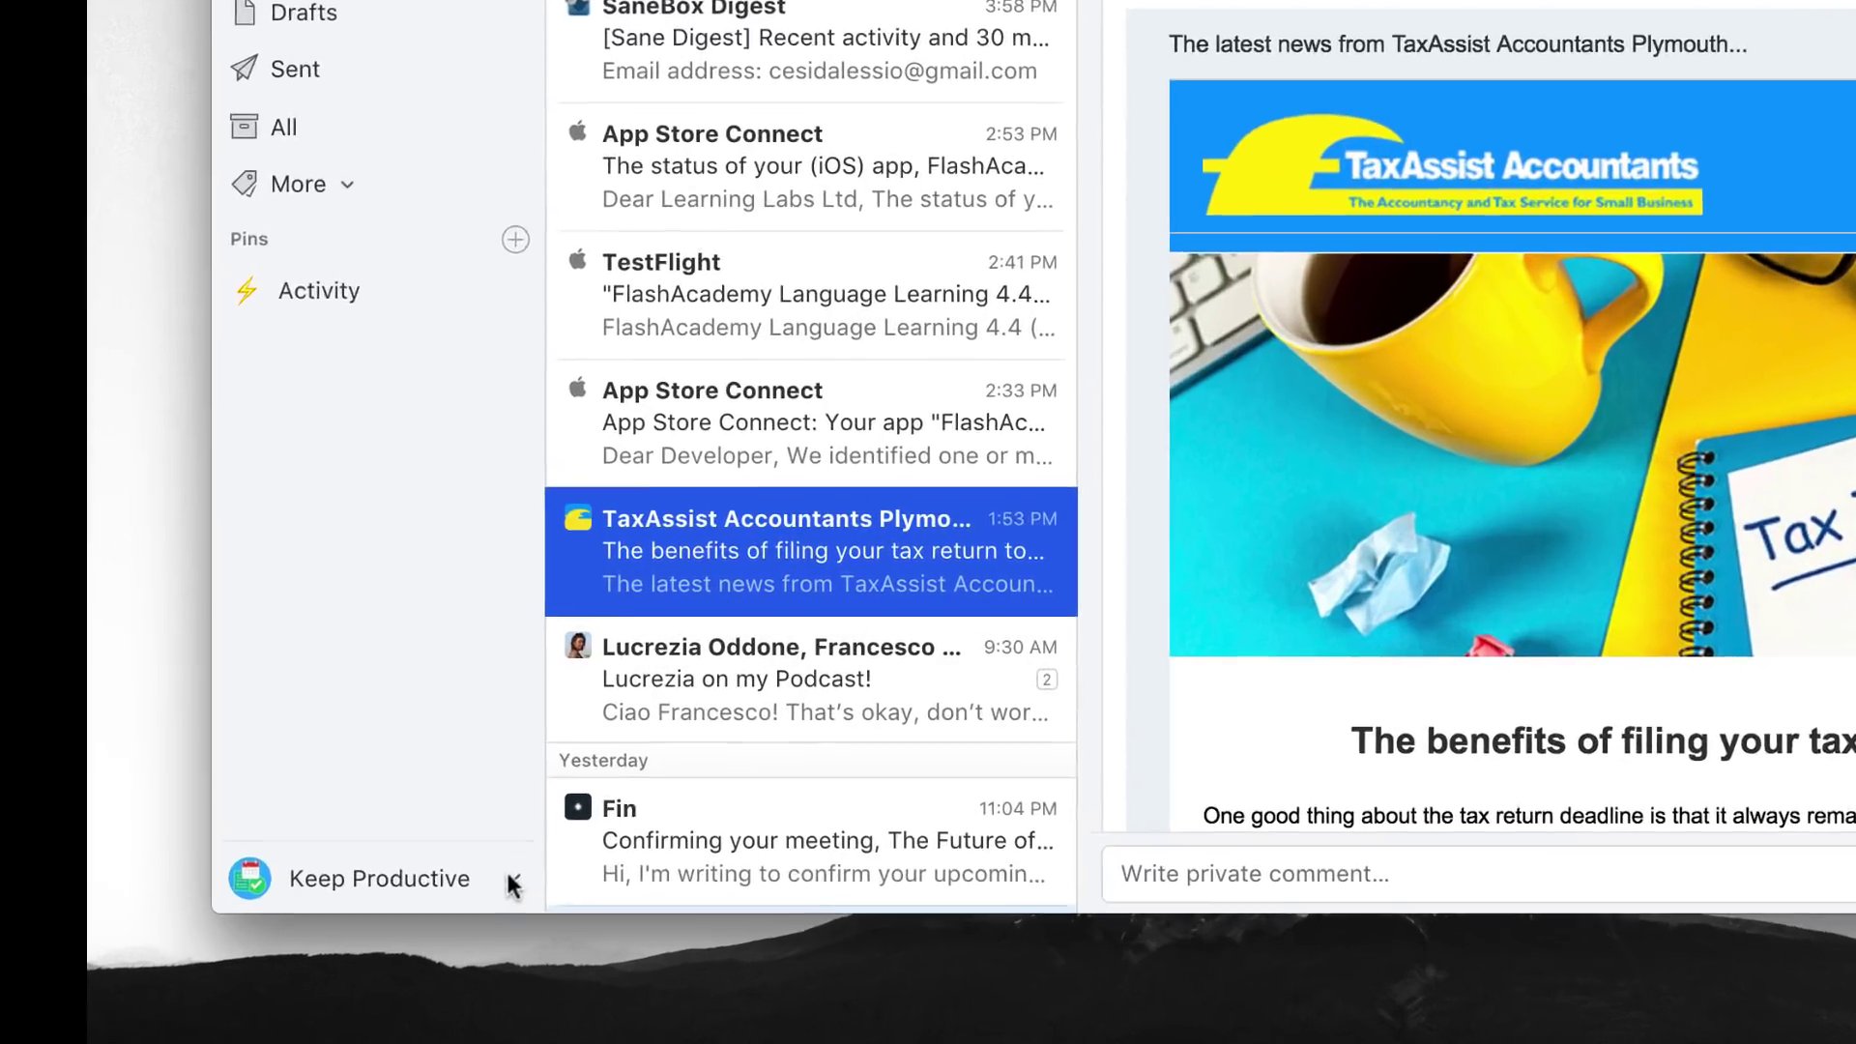
Create an organization named 'Sample', skip inviting teammates, and close Settings.
click(577, 838)
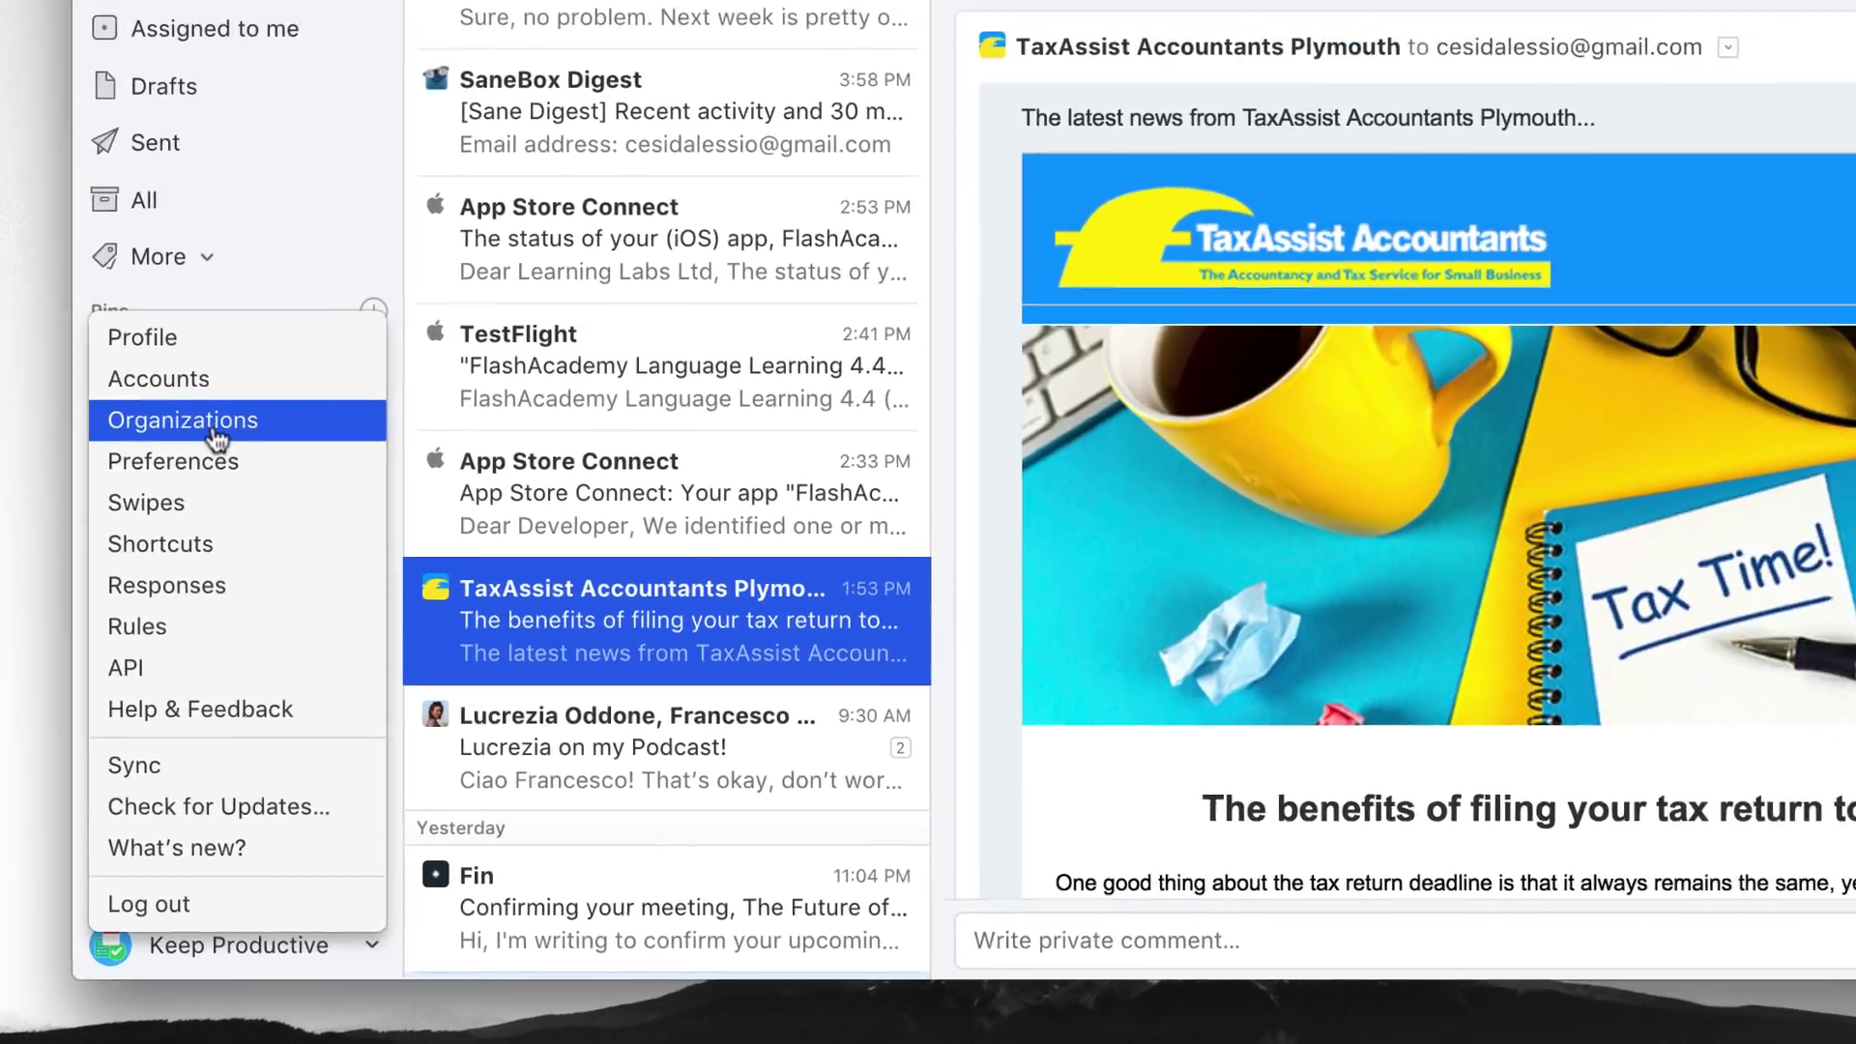
click(230, 303)
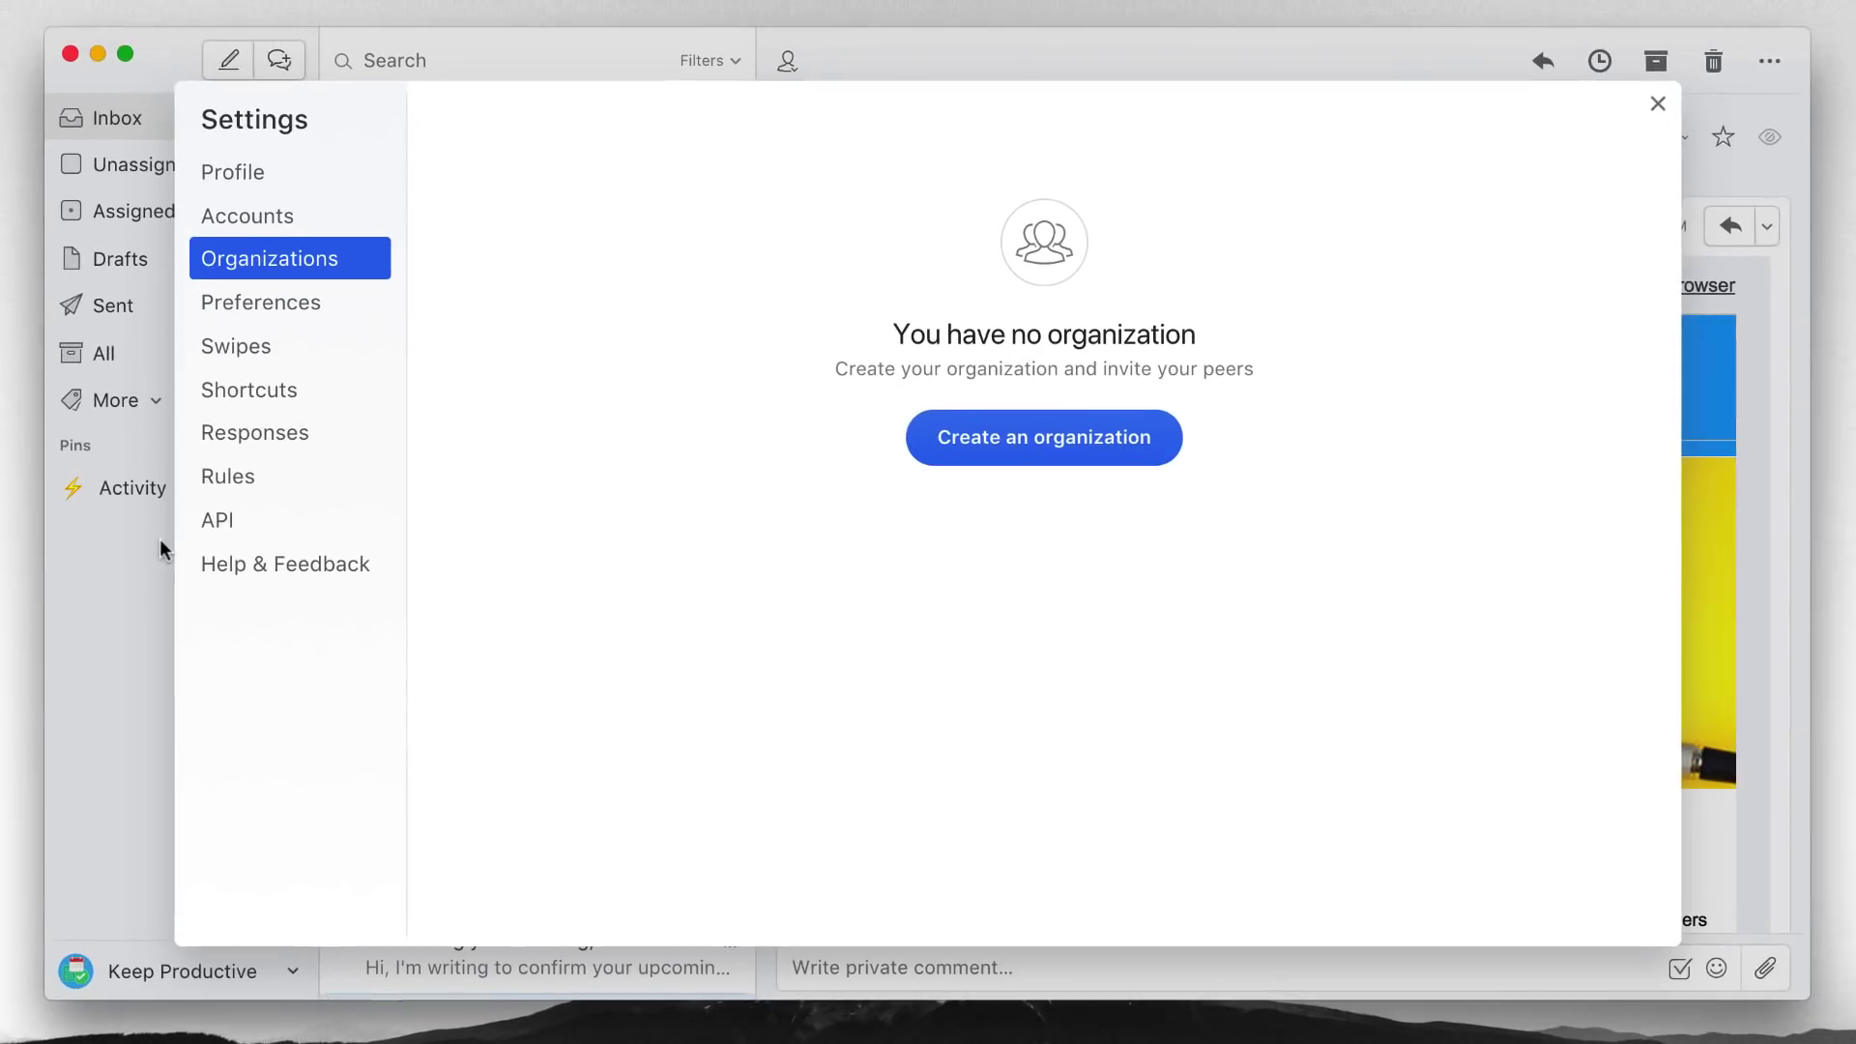
click(964, 445)
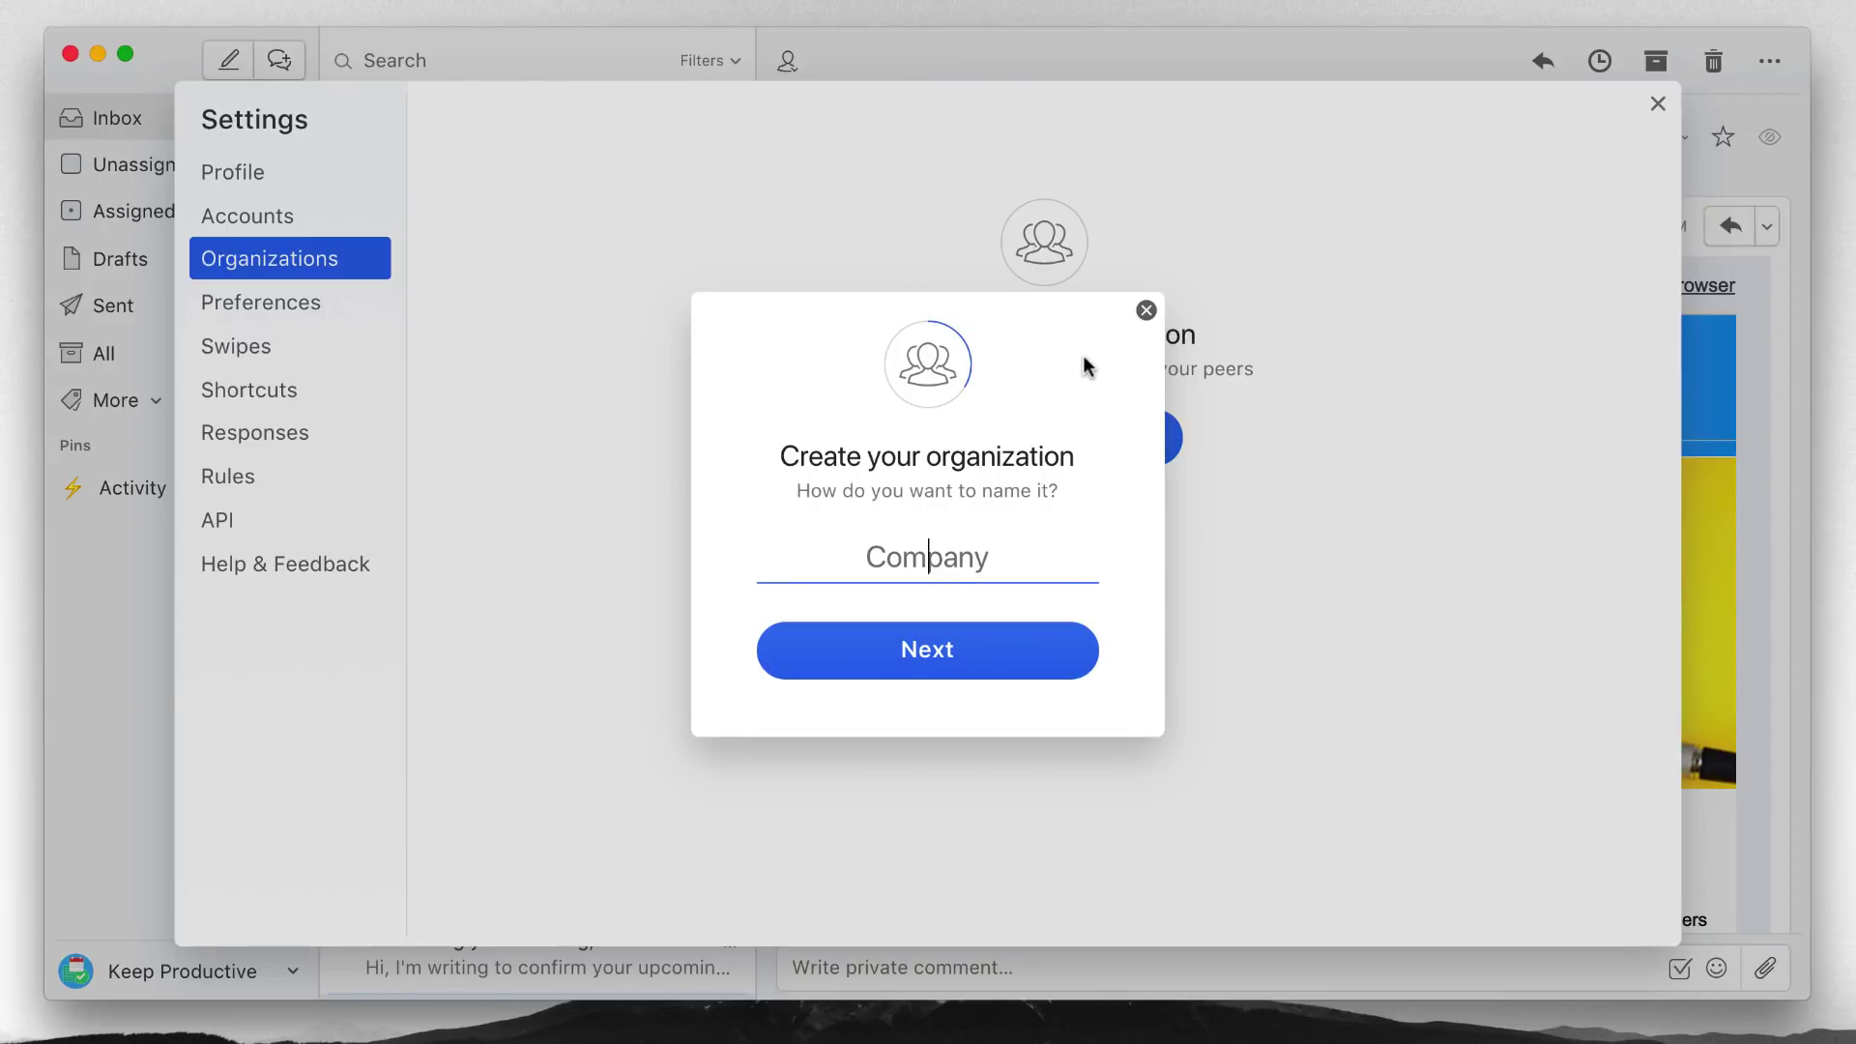
text(Sample)
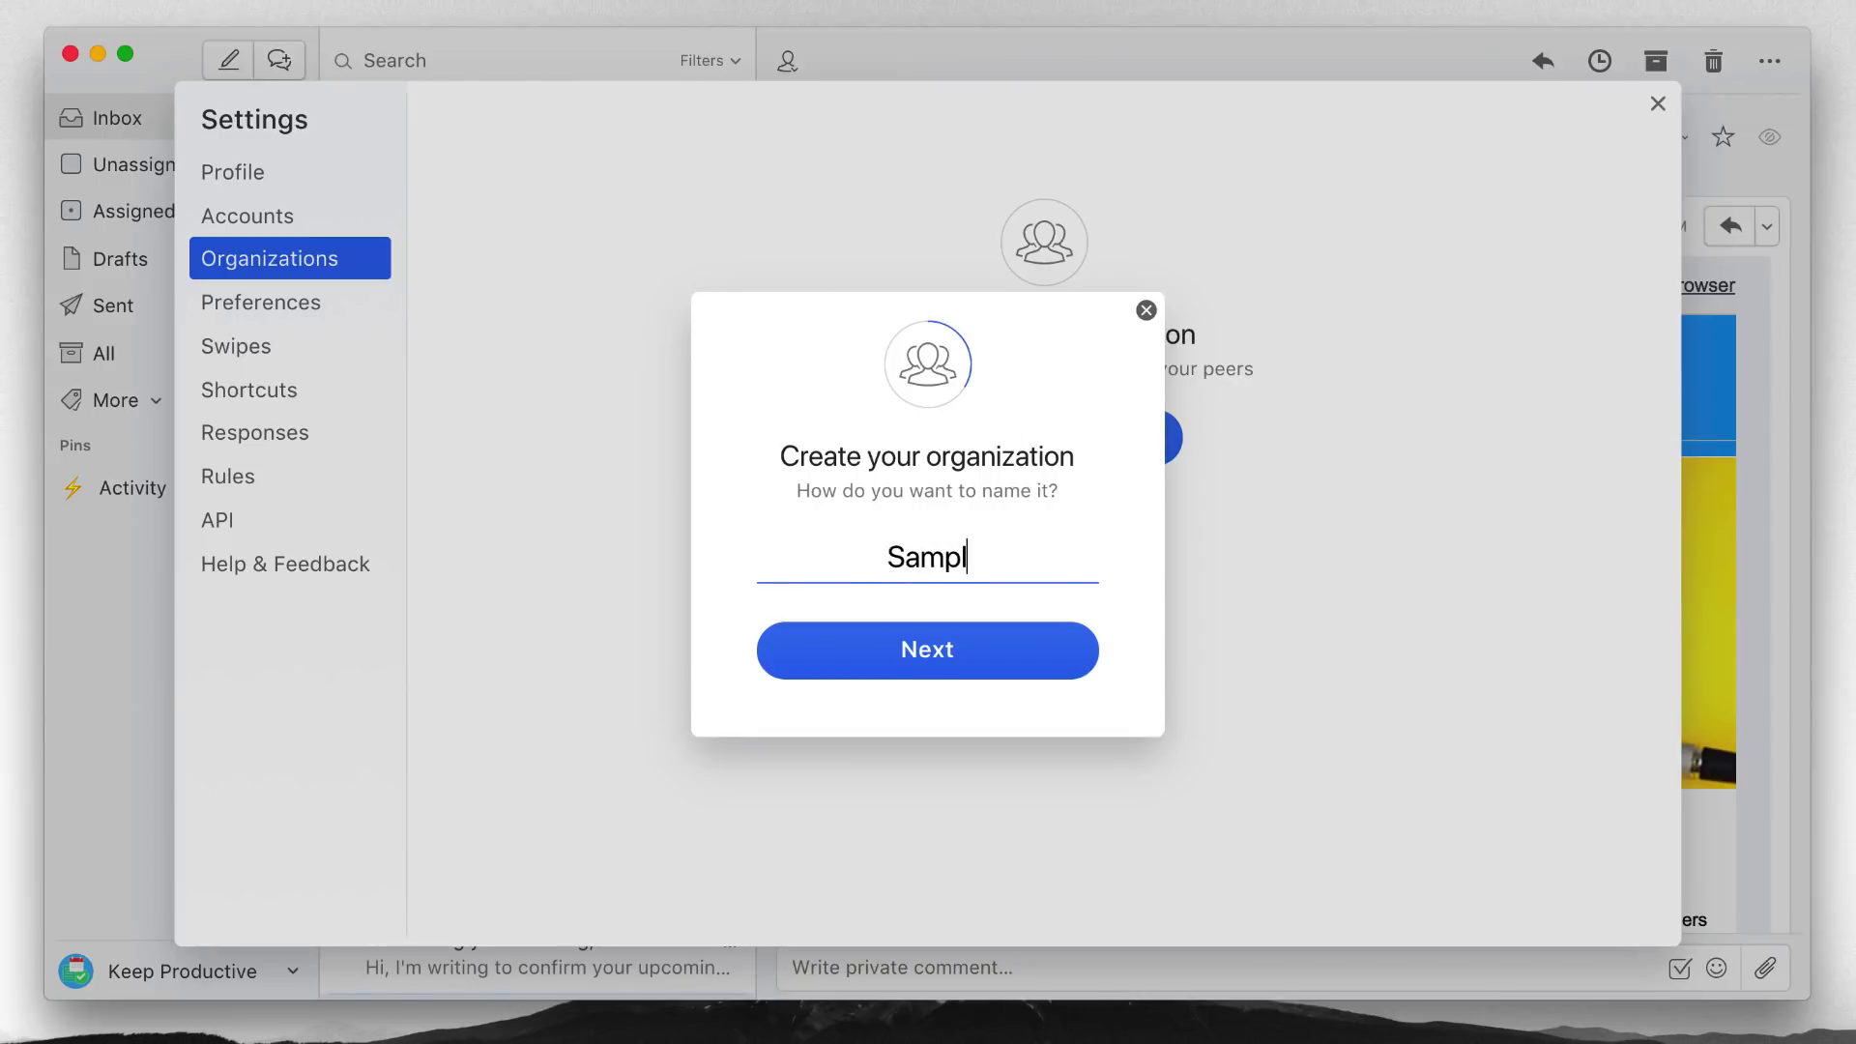
key(Return)
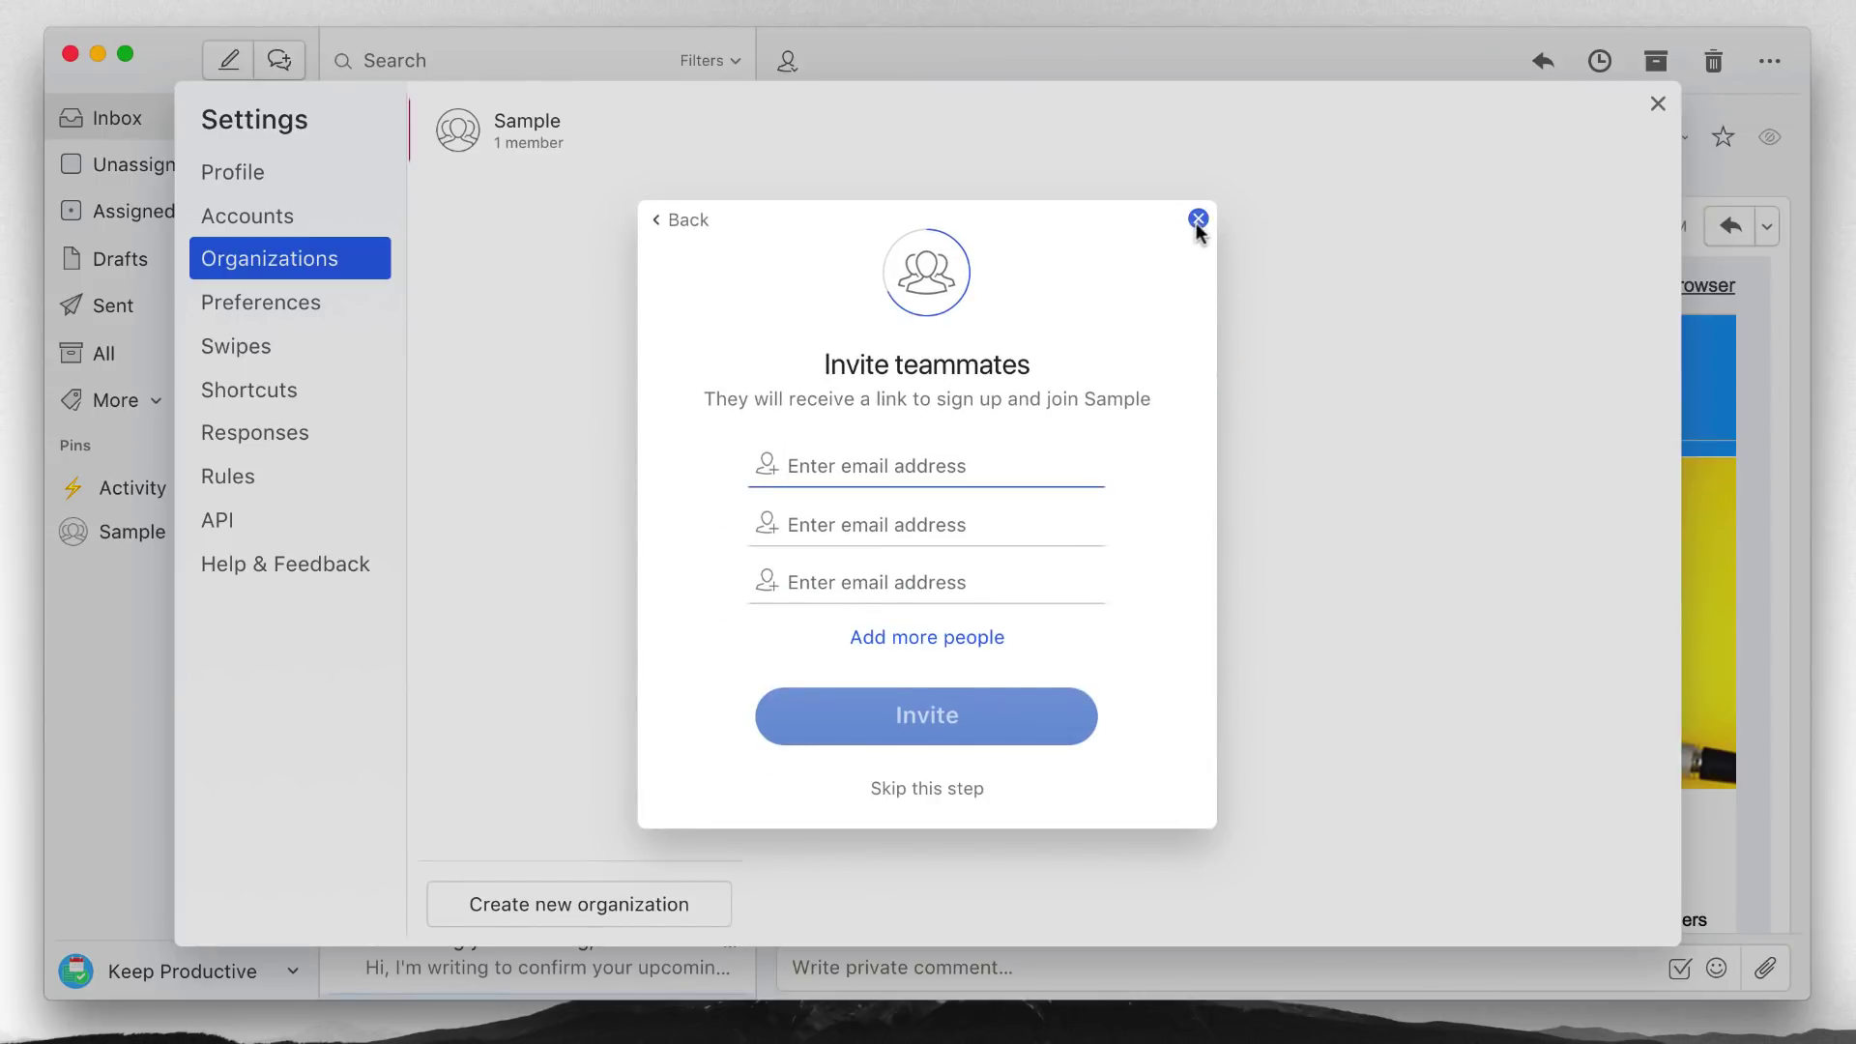
click(1198, 219)
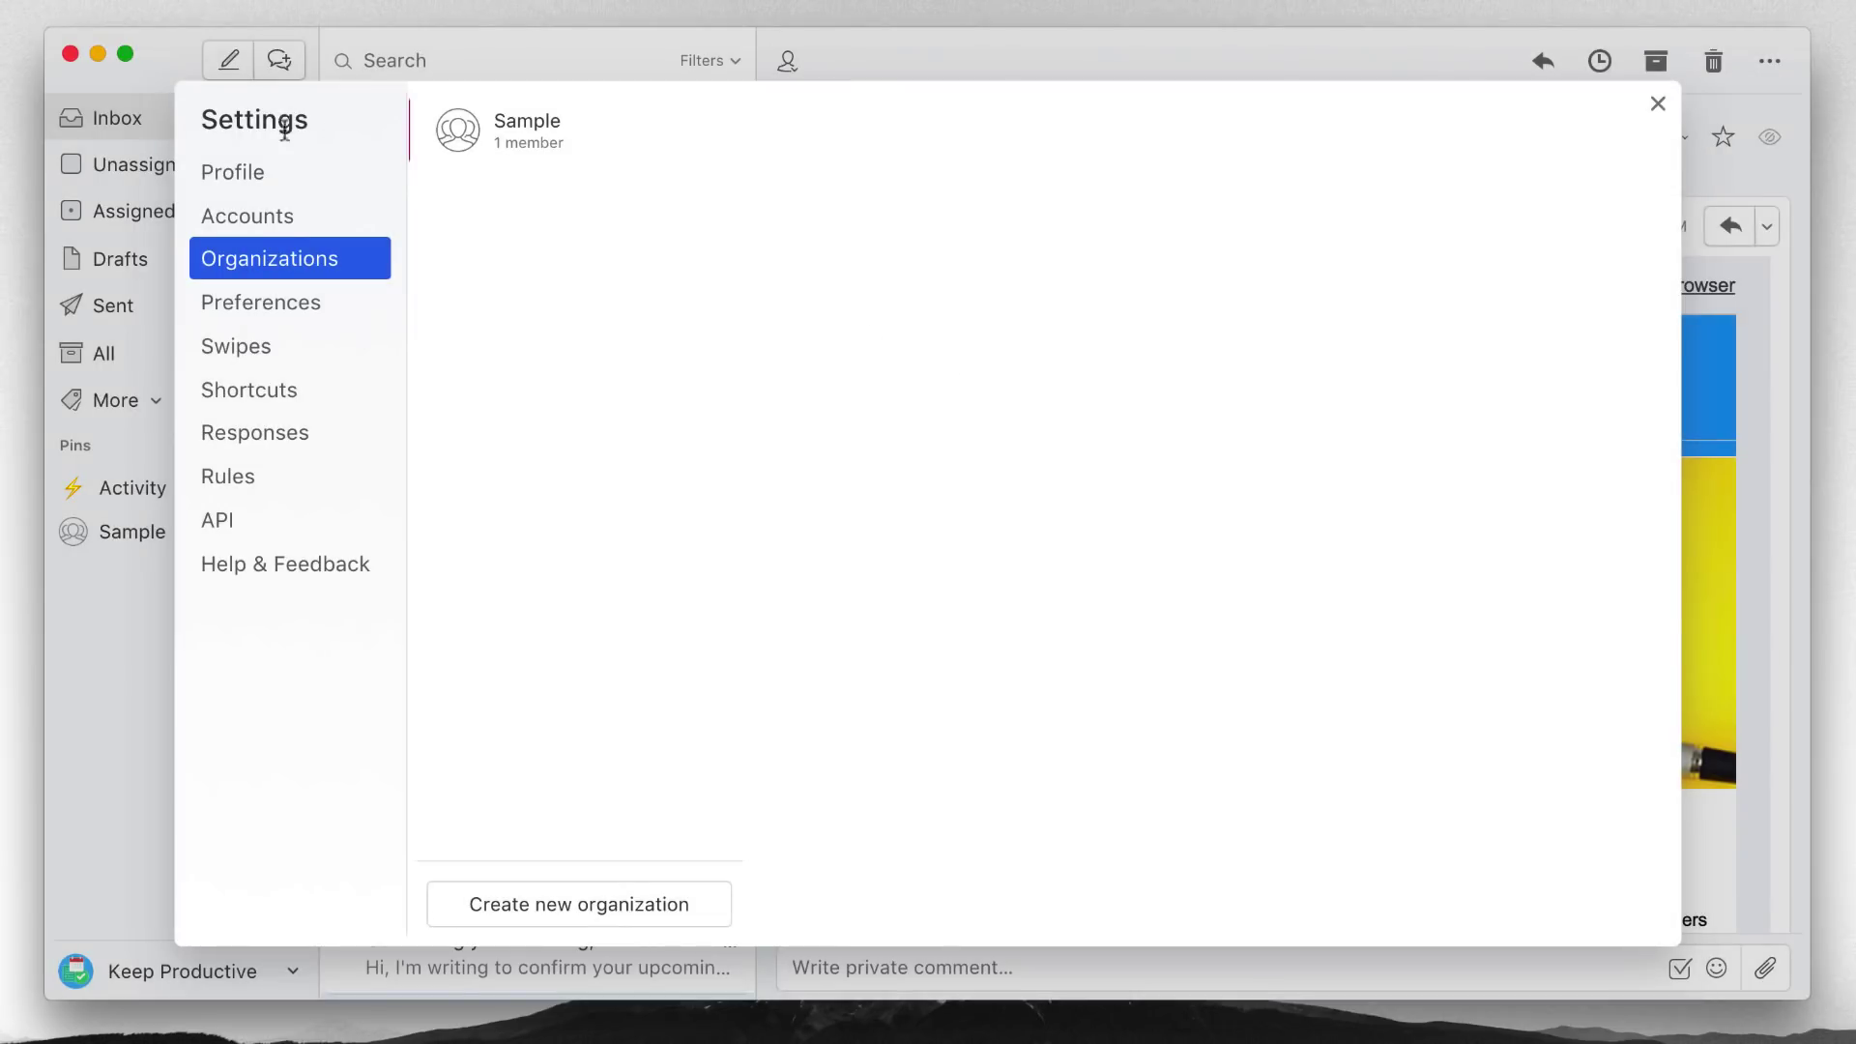
click(259, 79)
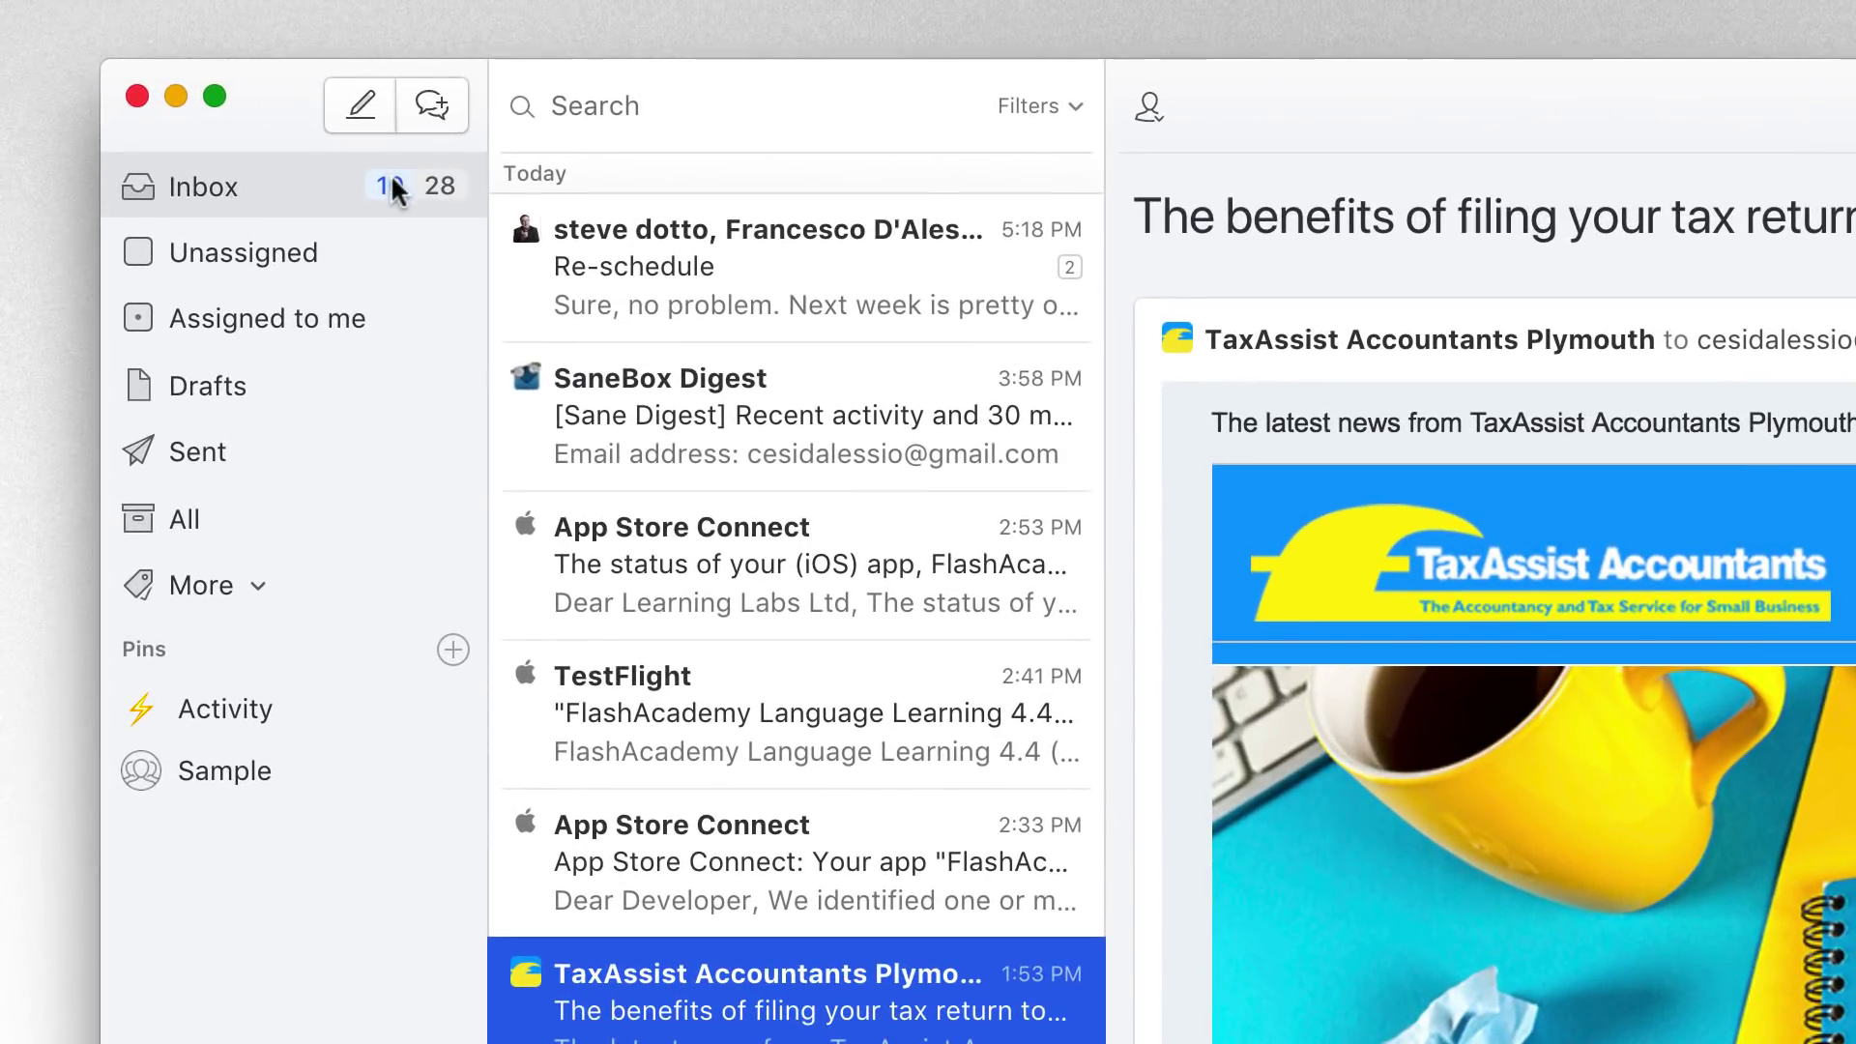
mouse_move(316, 151)
mouse_move(432, 183)
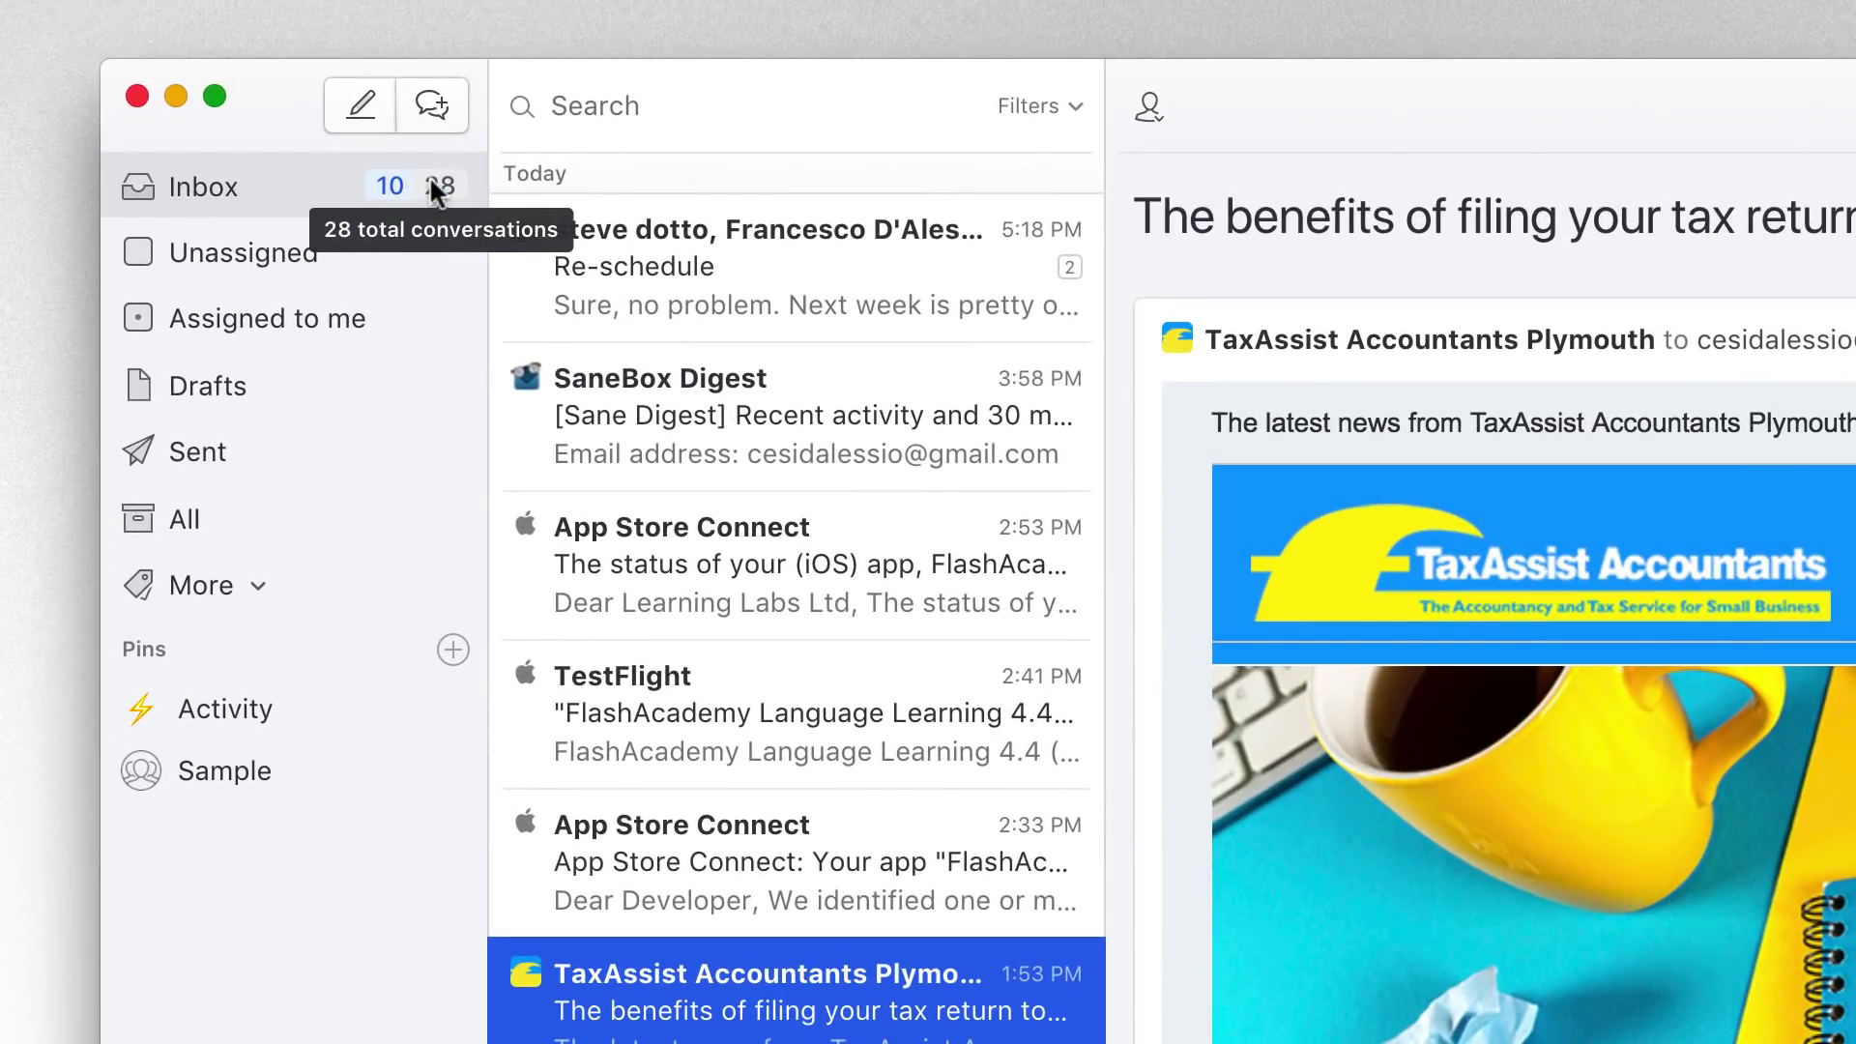
Start a new email with read tracking on, then close it without saving the draft.
click(362, 101)
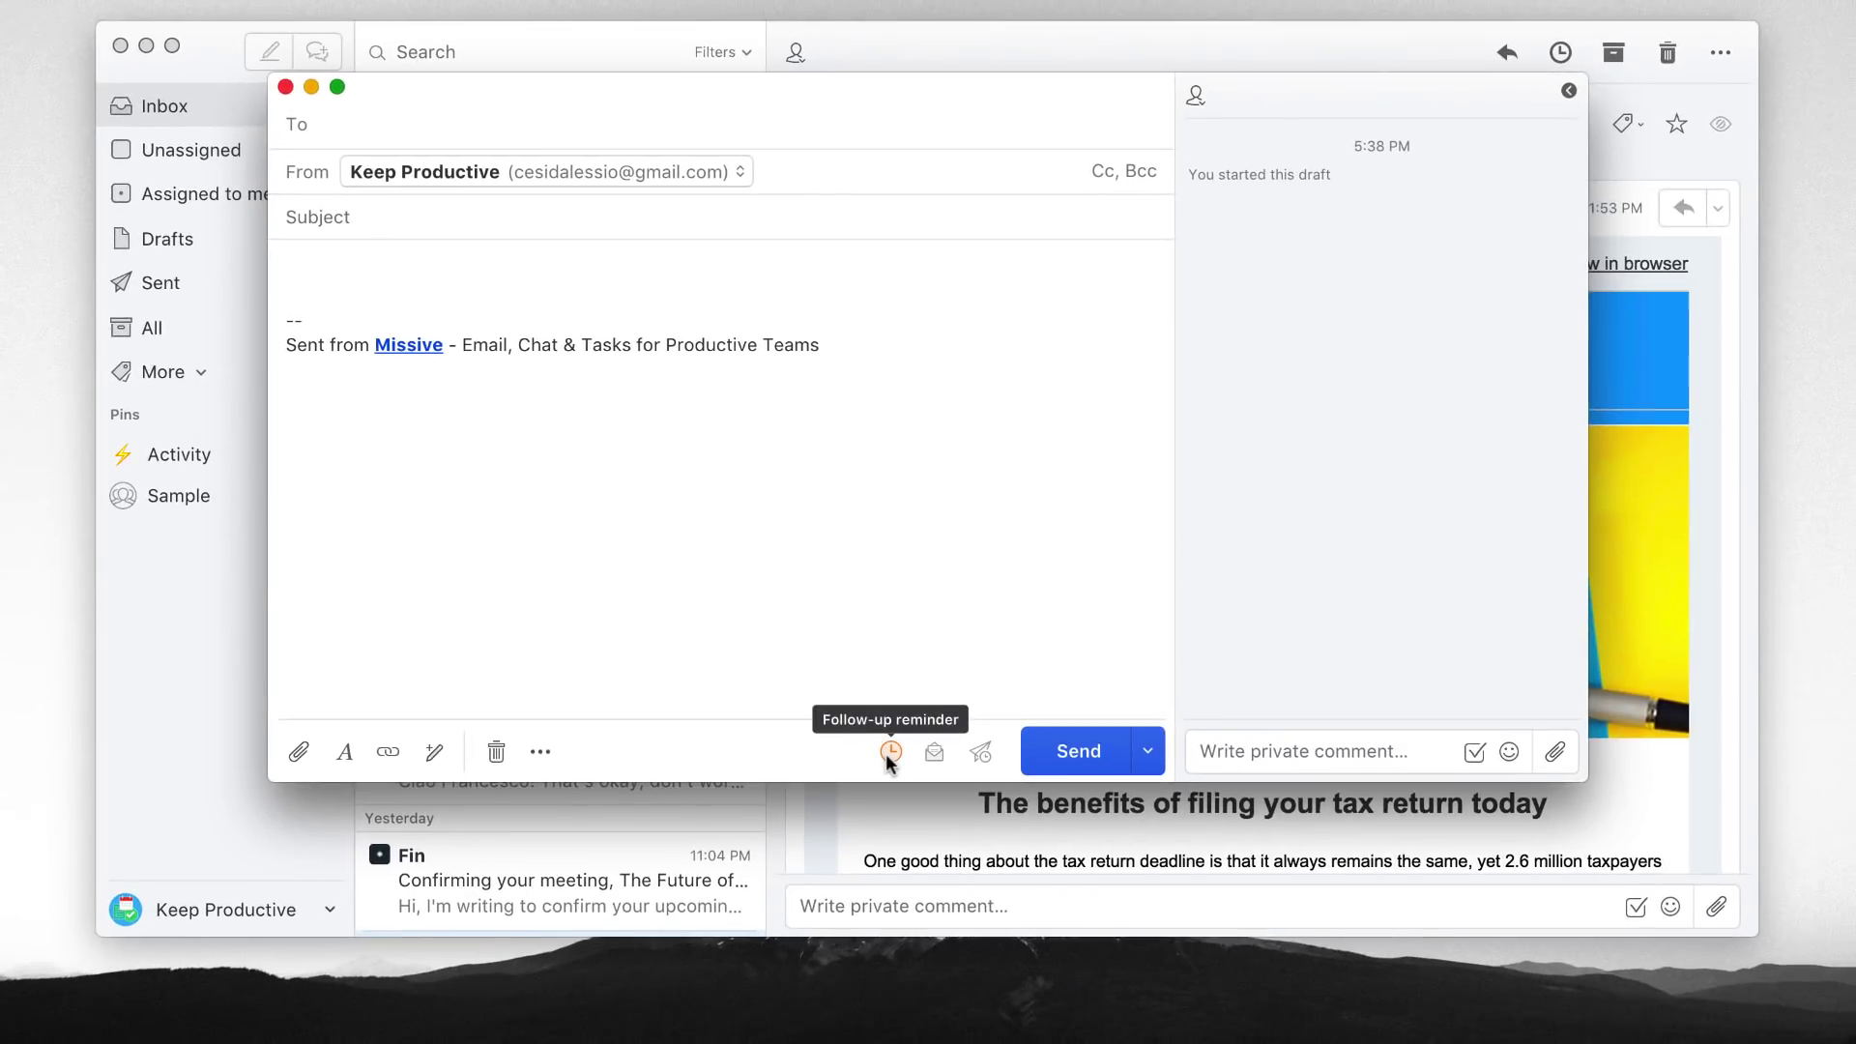
click(933, 753)
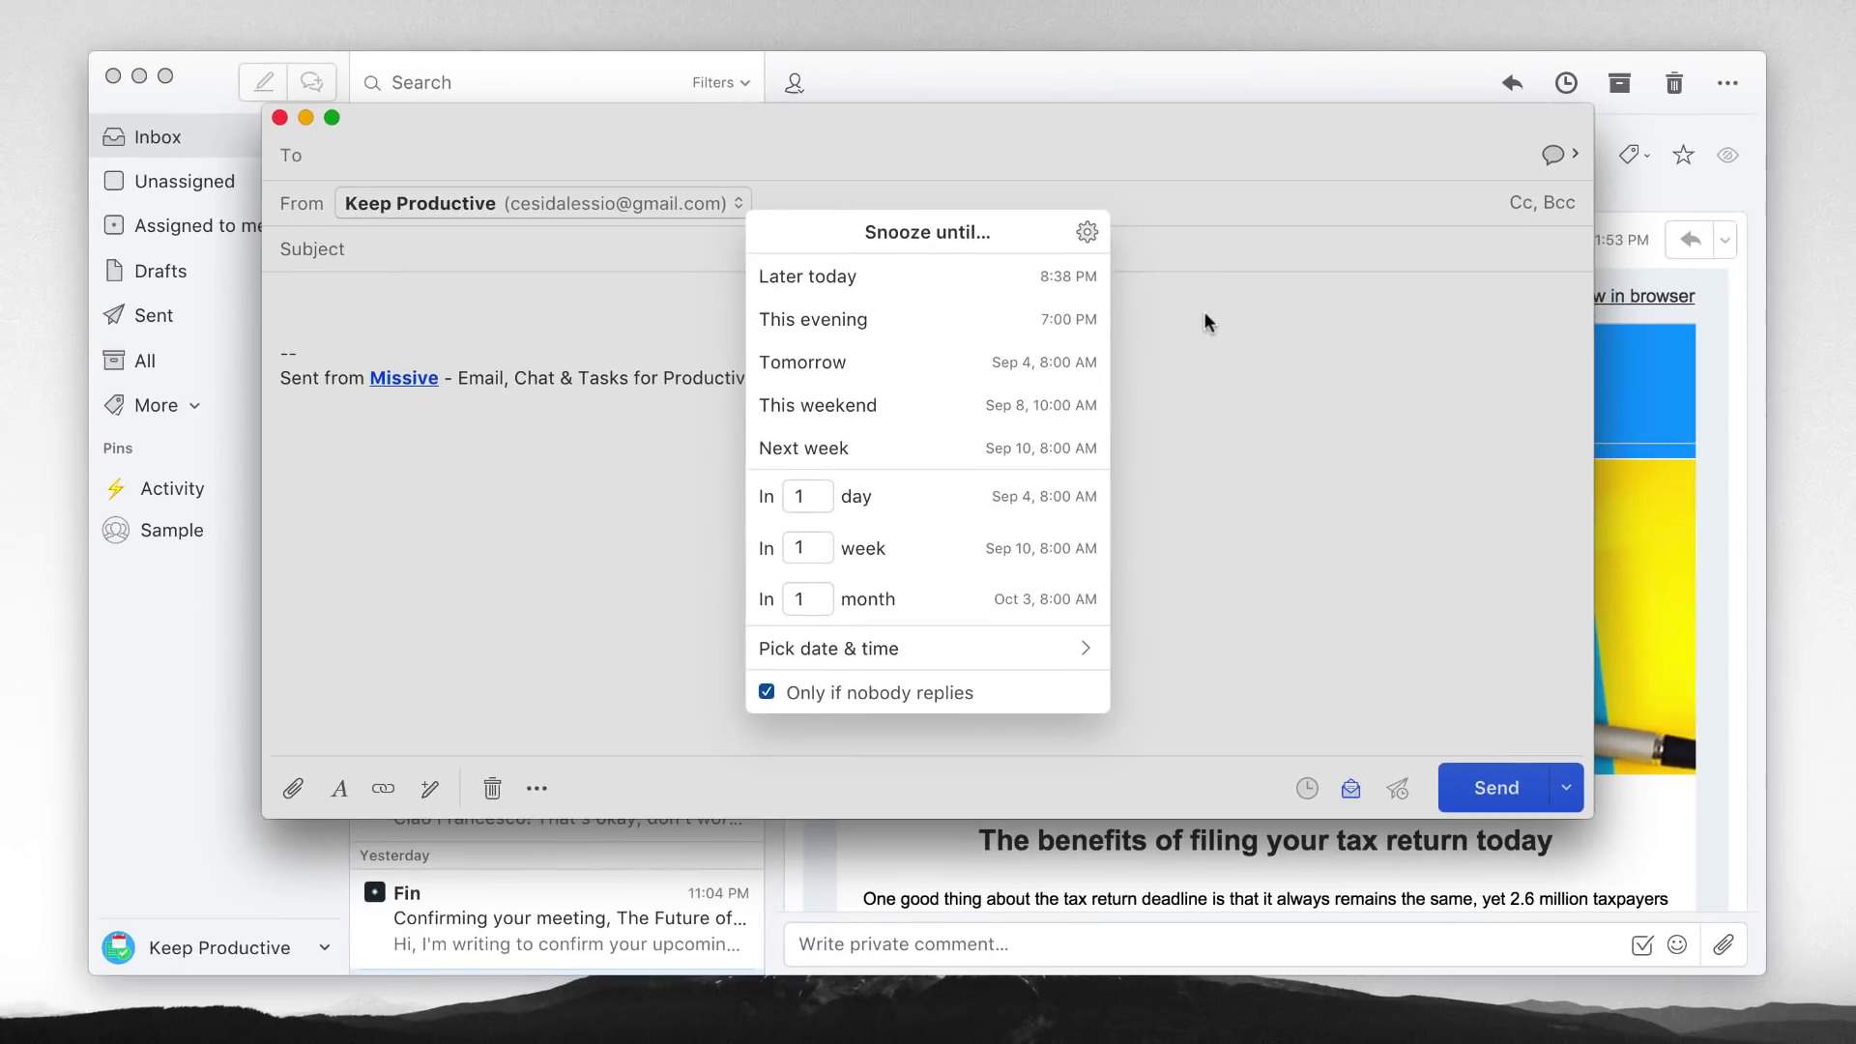
click(1205, 311)
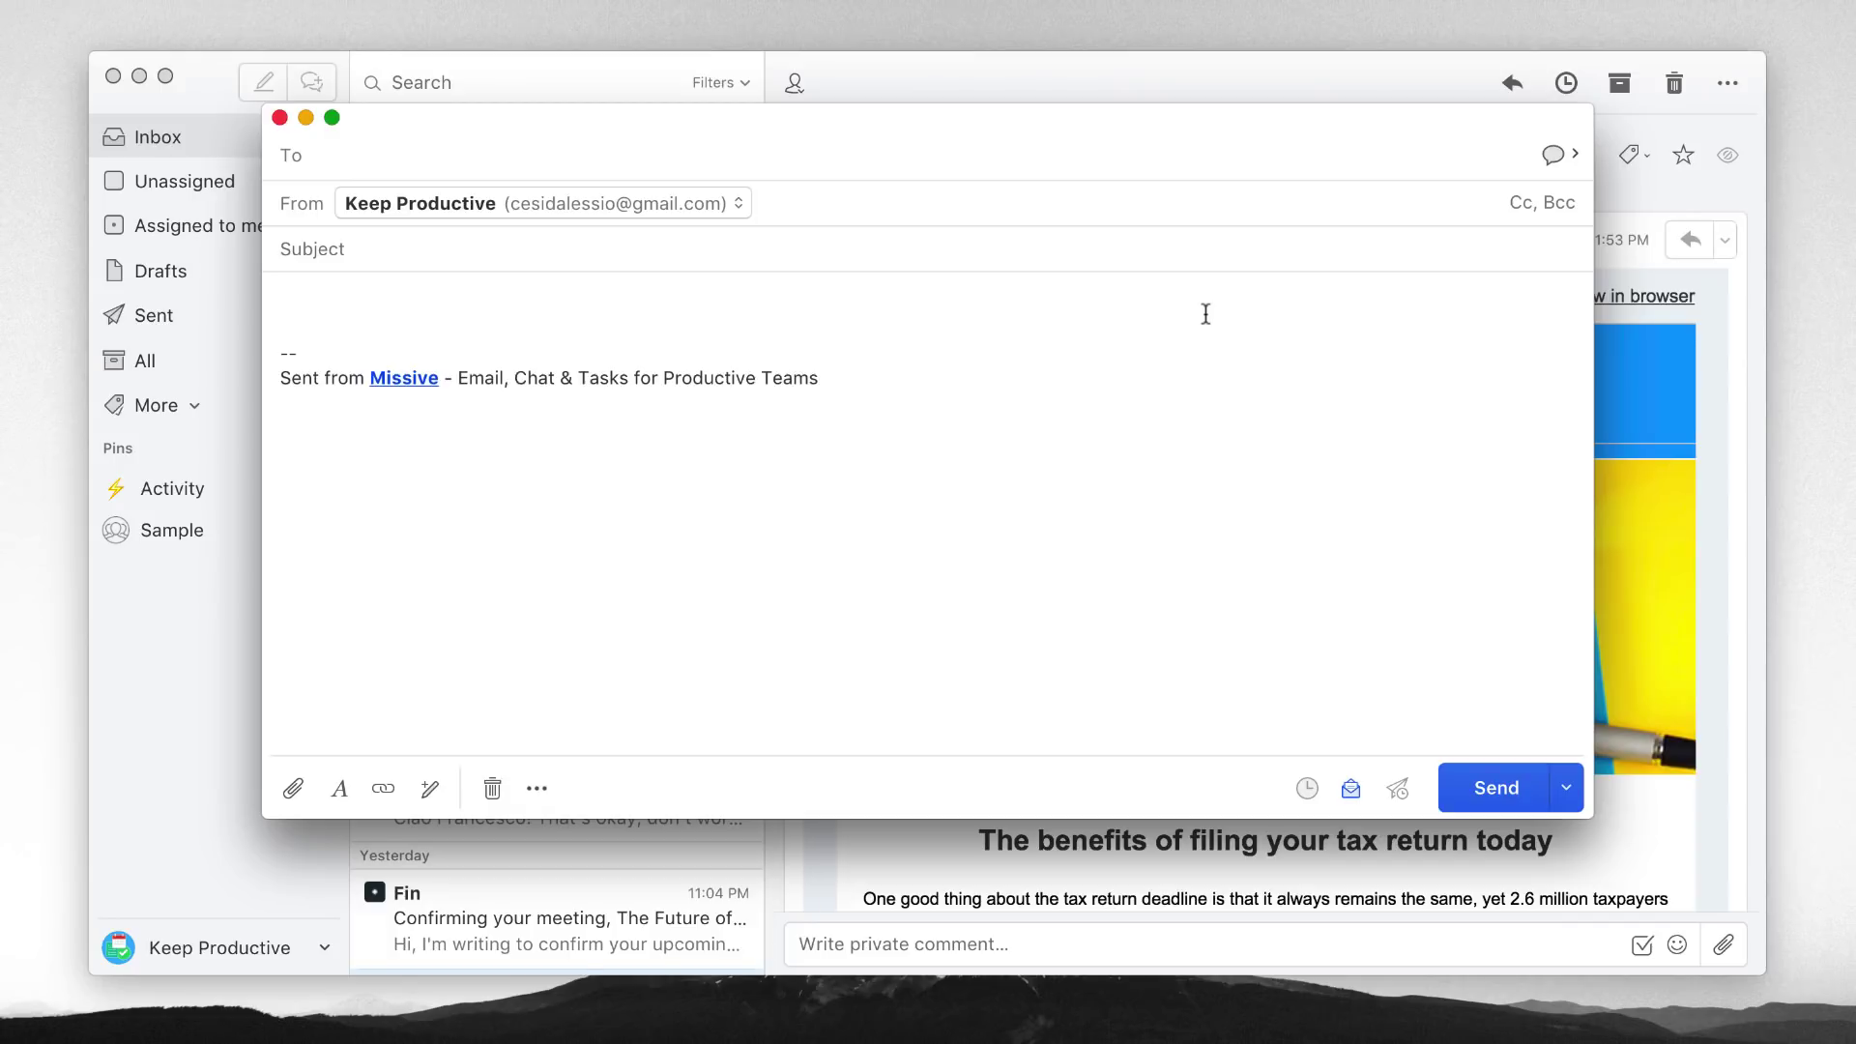
click(279, 118)
click(906, 564)
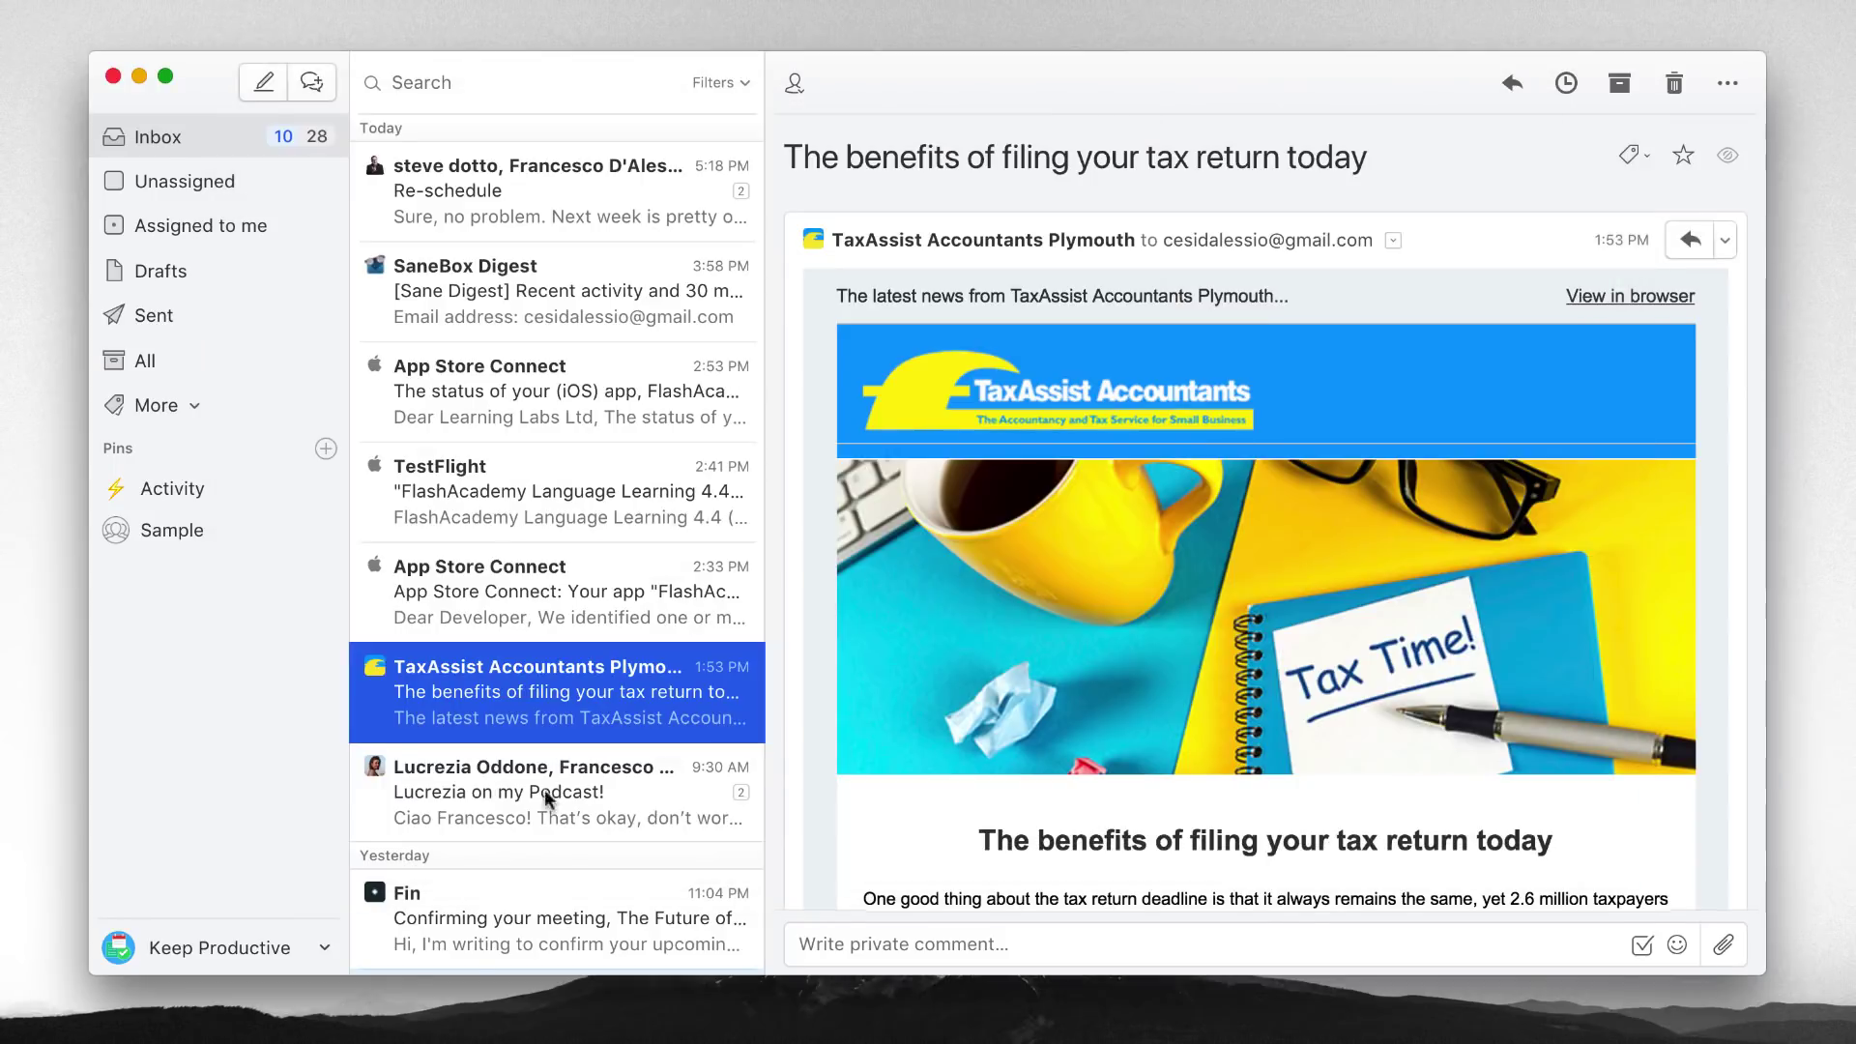
click(332, 942)
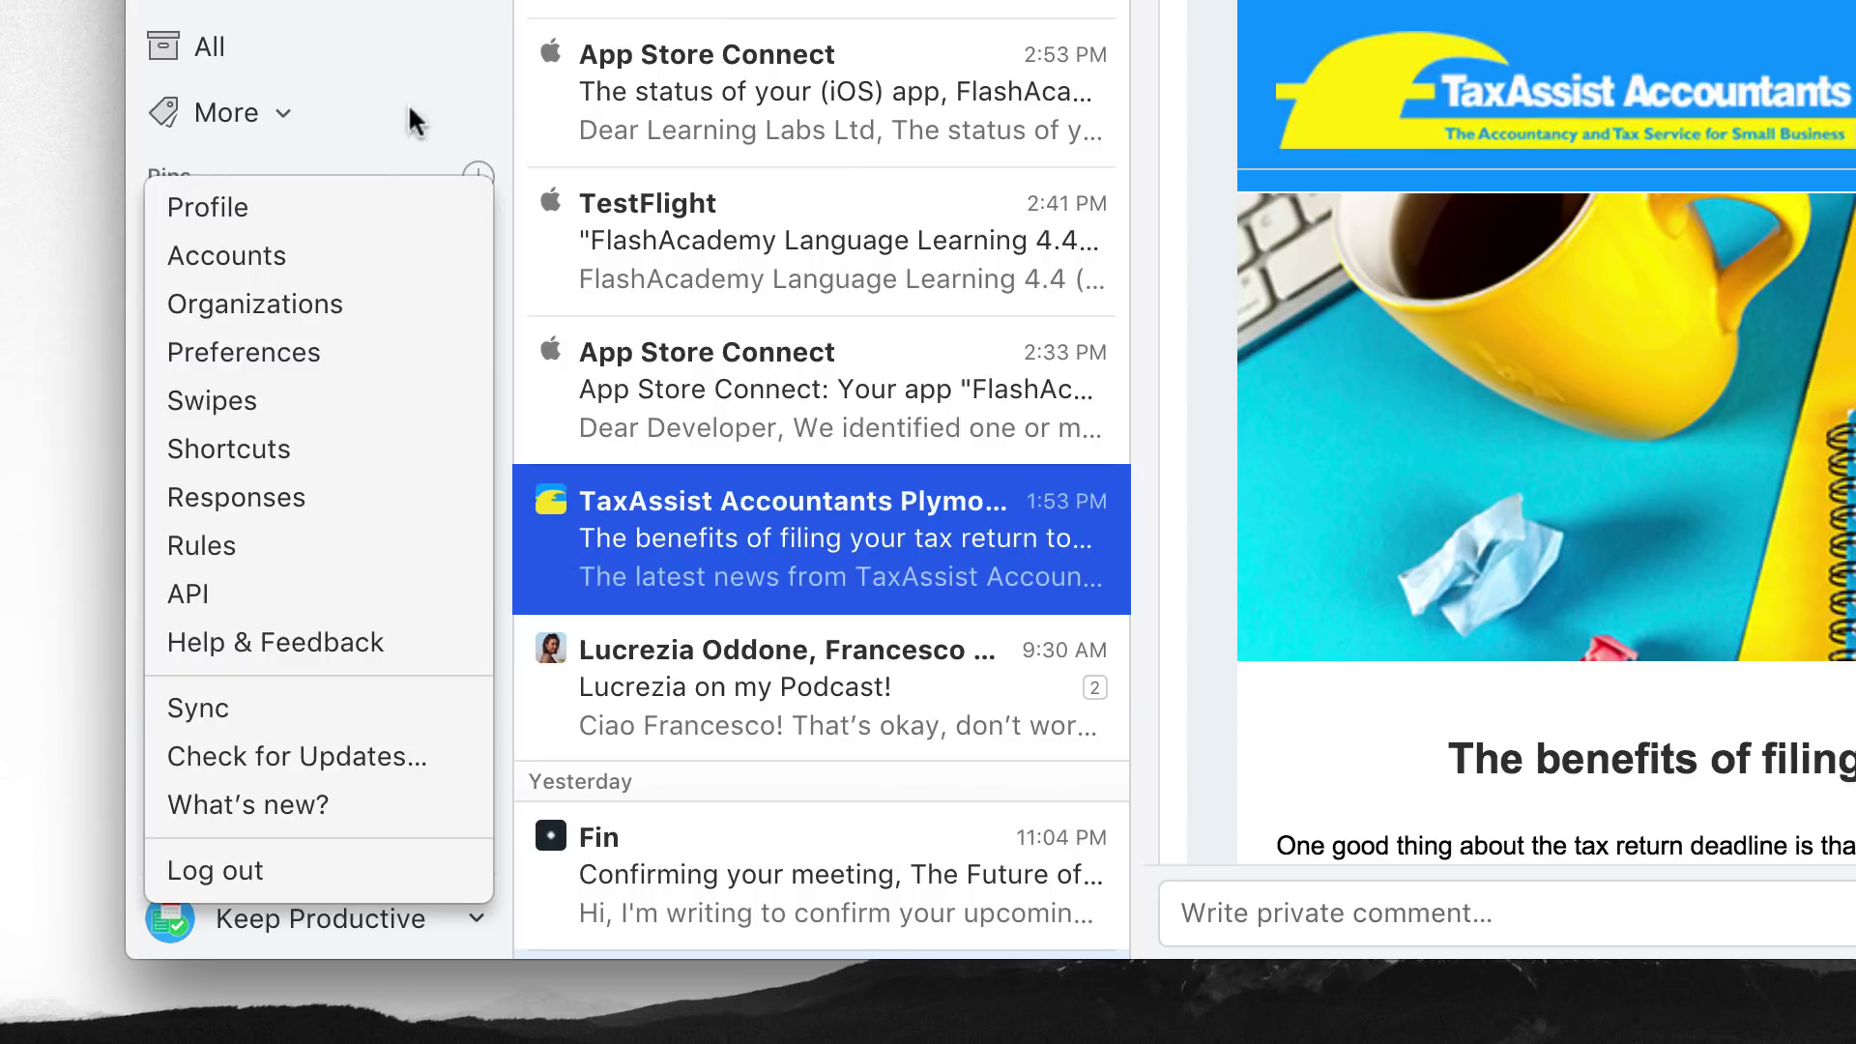
click(391, 128)
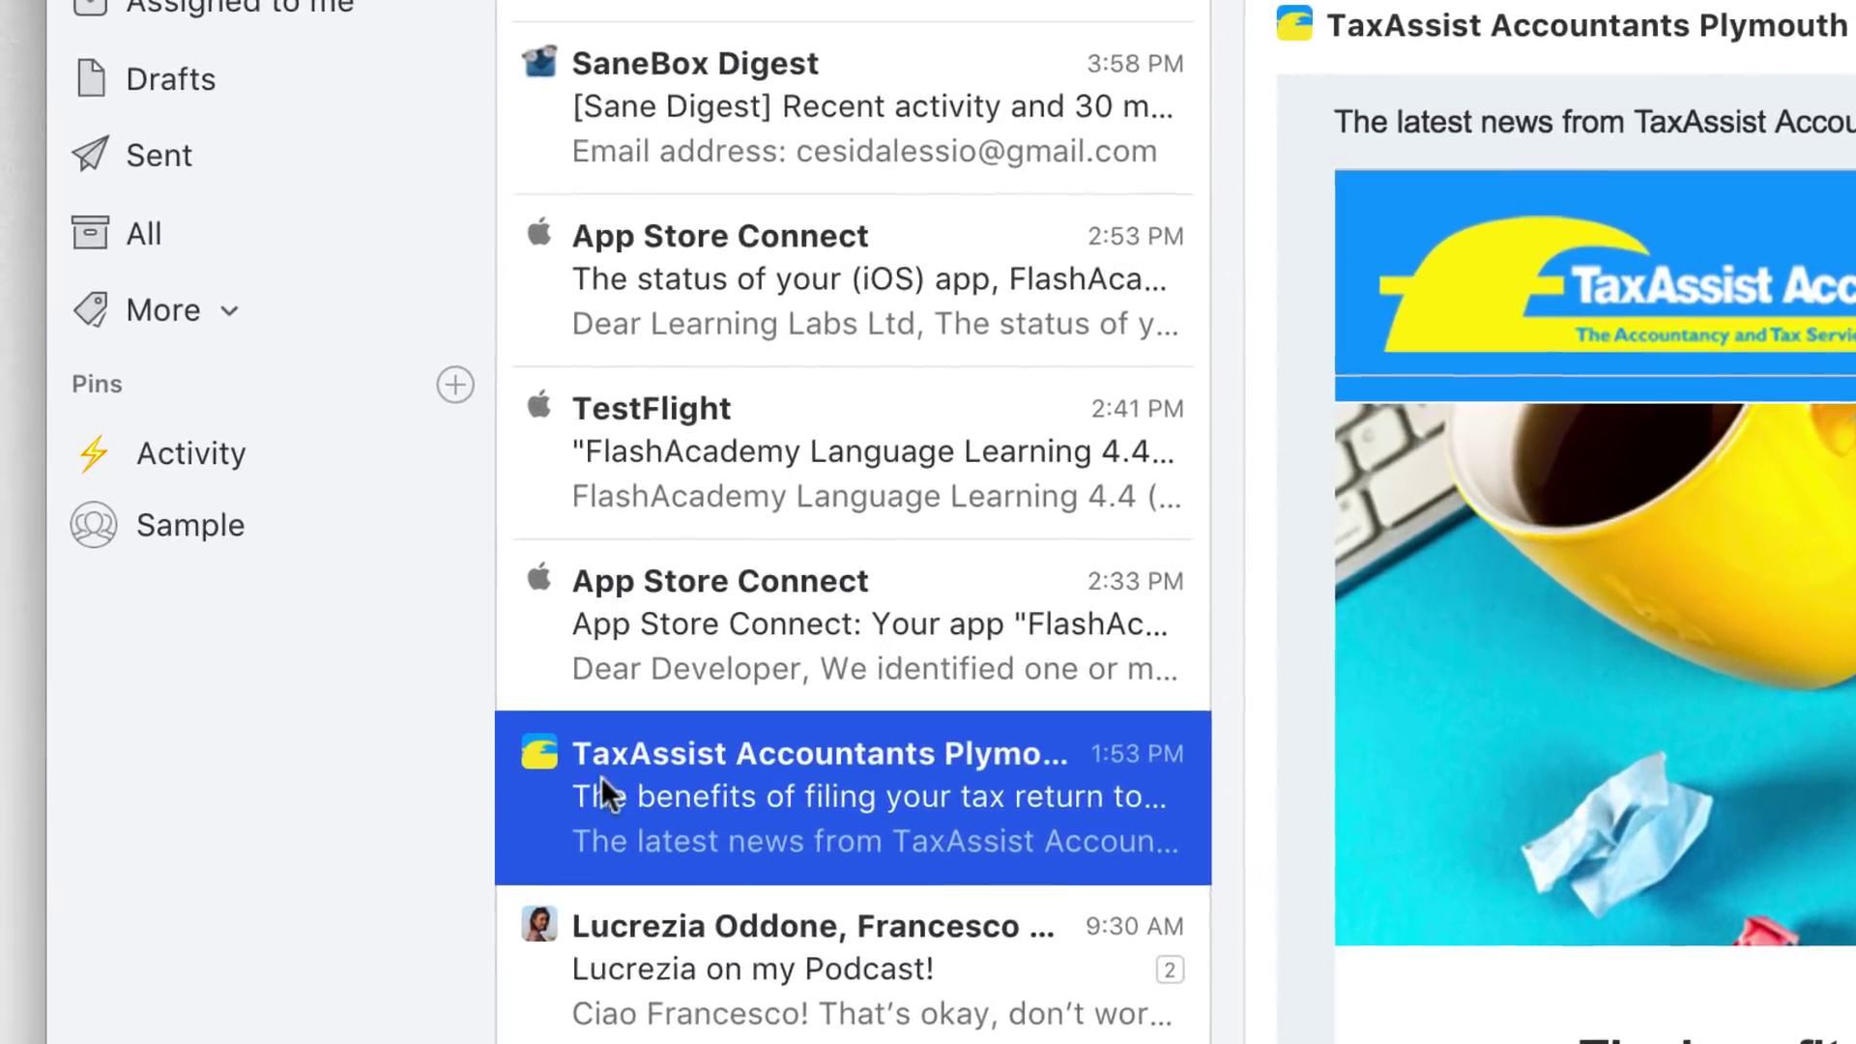
Review the More menu's email actions, then open the Skillshare 'Your Weekly Class Recommendations' email.
scroll(492, 747, down, 5)
scroll(650, 793, down, 3)
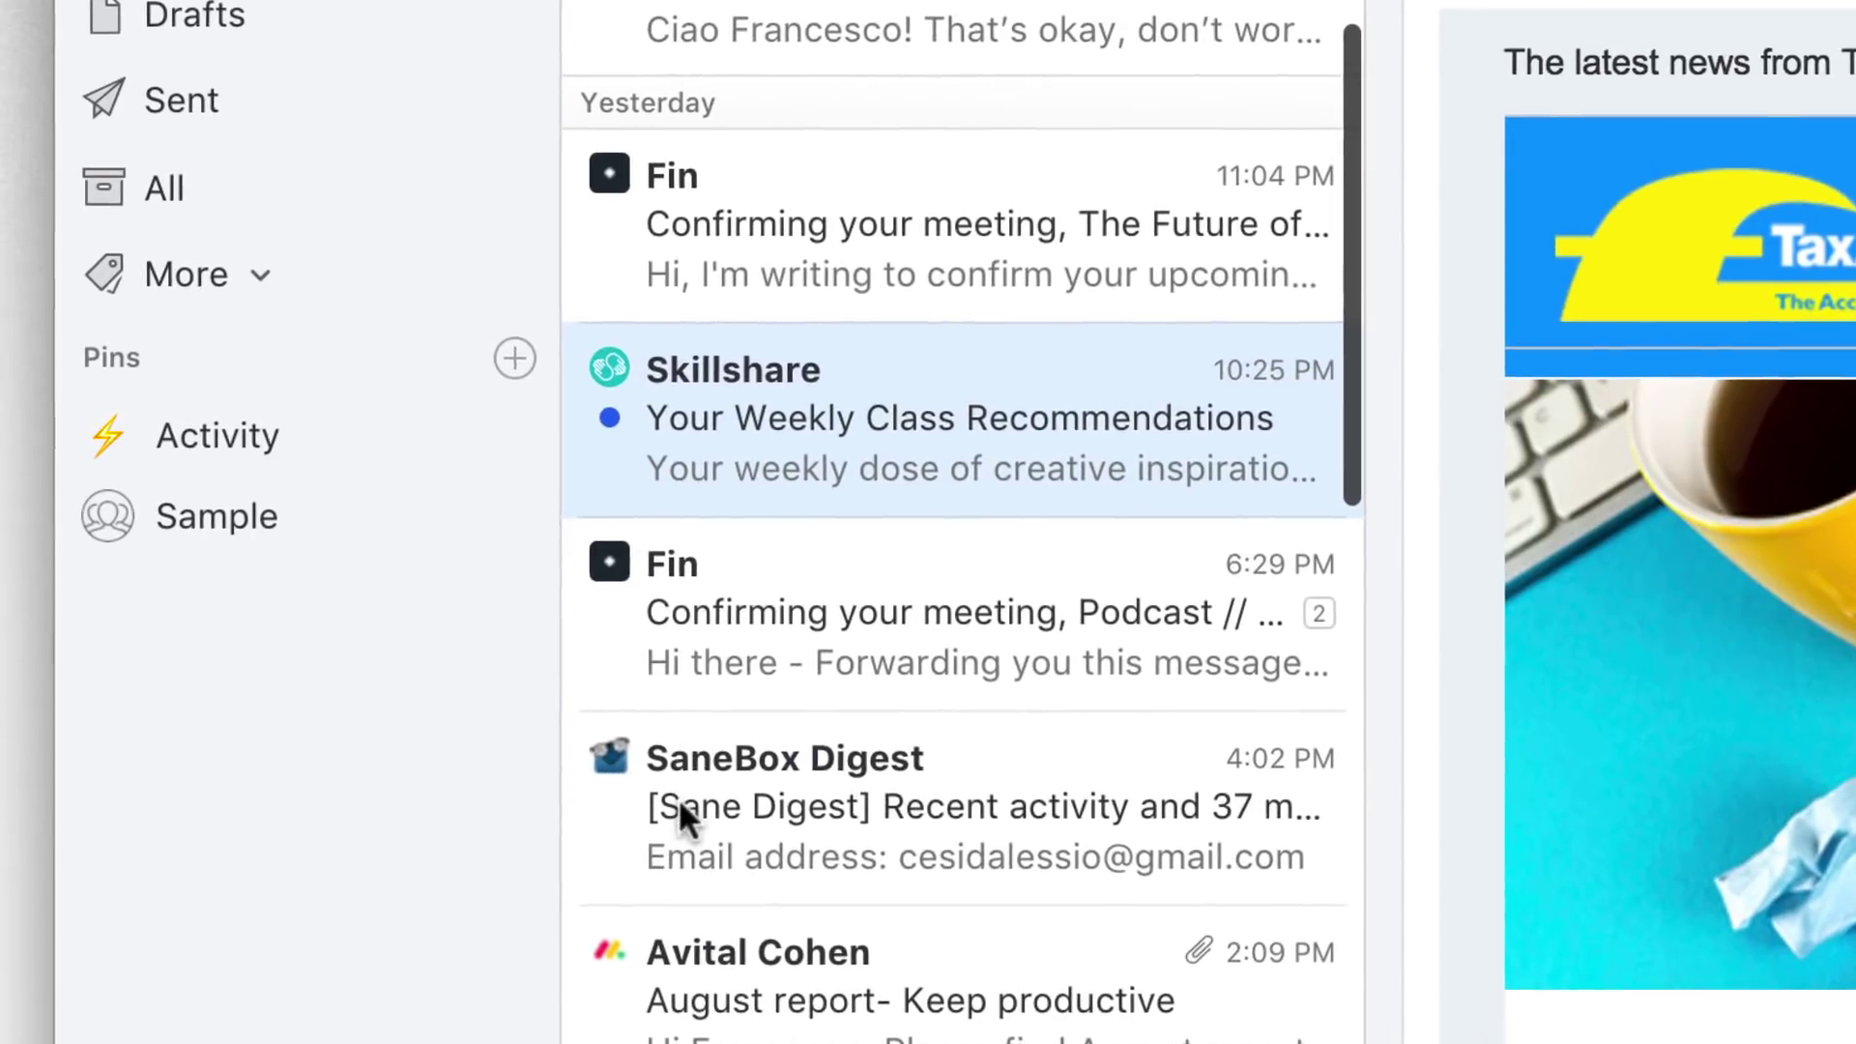
scroll(685, 799, up, 5)
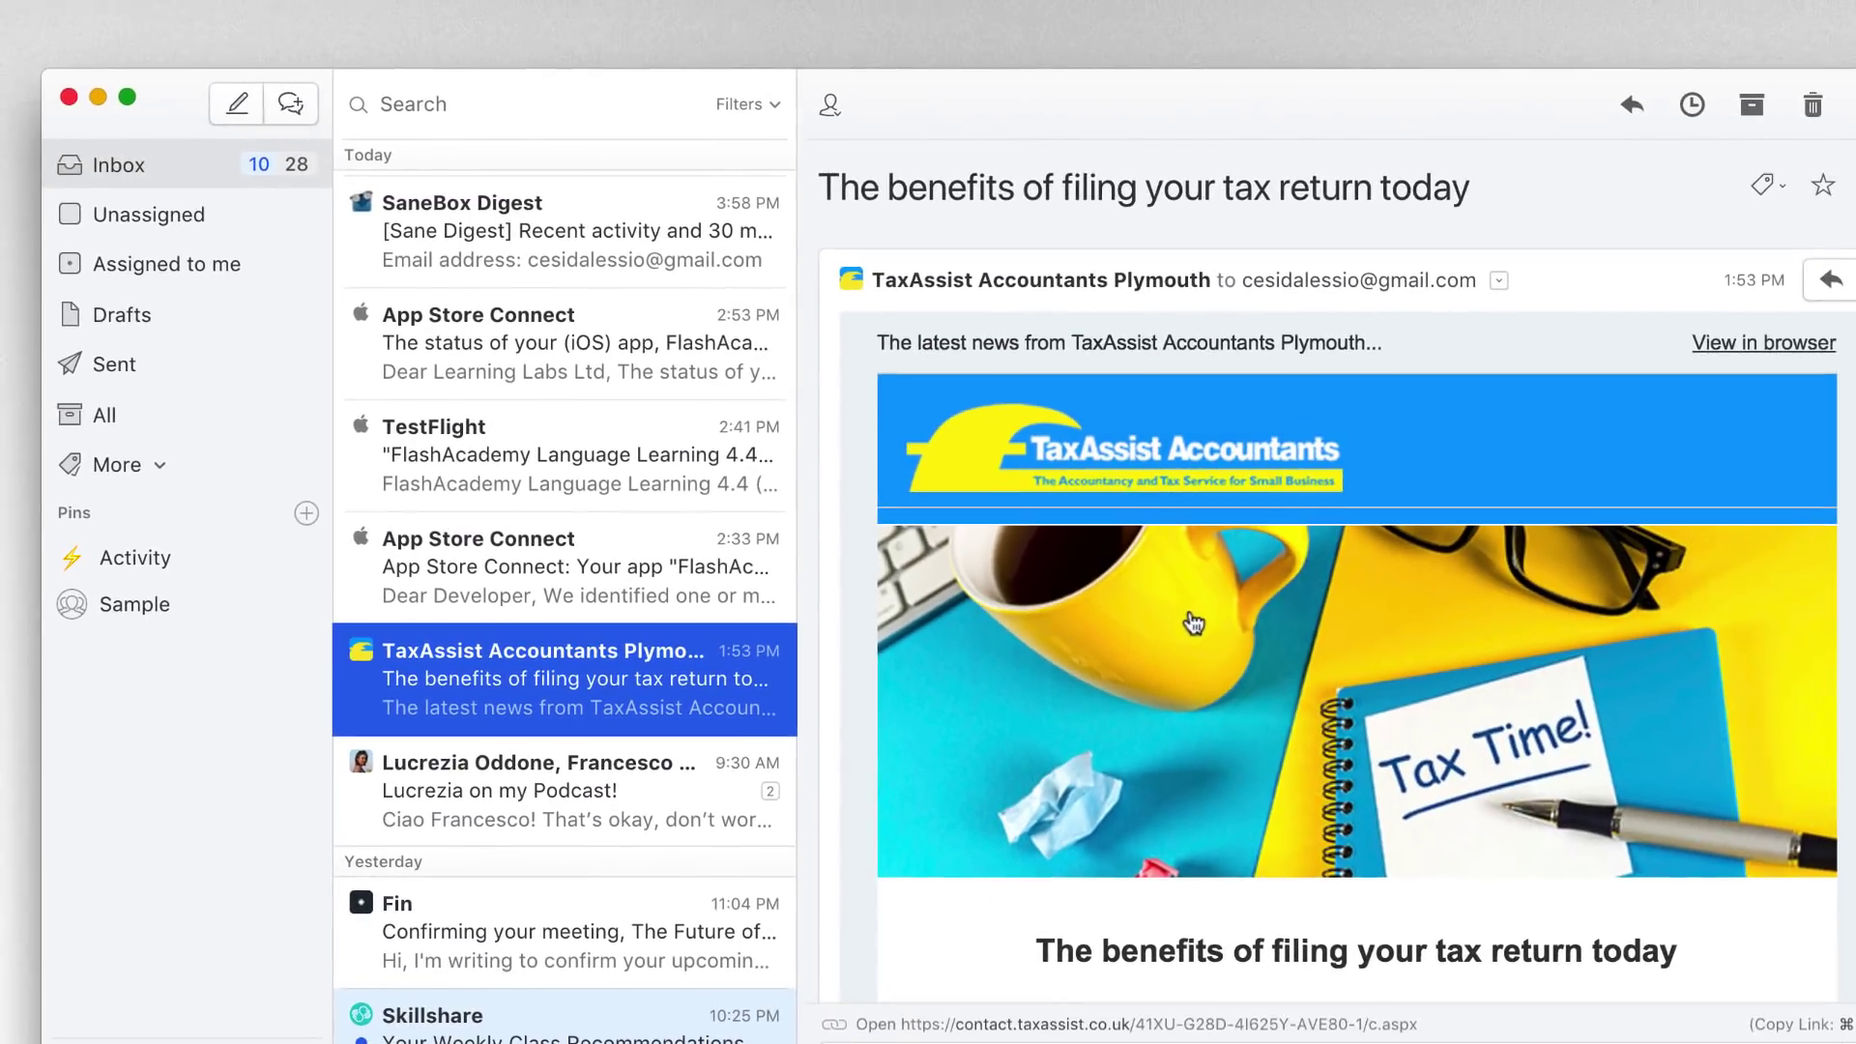
scroll(1740, 545, down, 10)
scroll(1193, 622, down, 8)
scroll(1190, 611, up, 20)
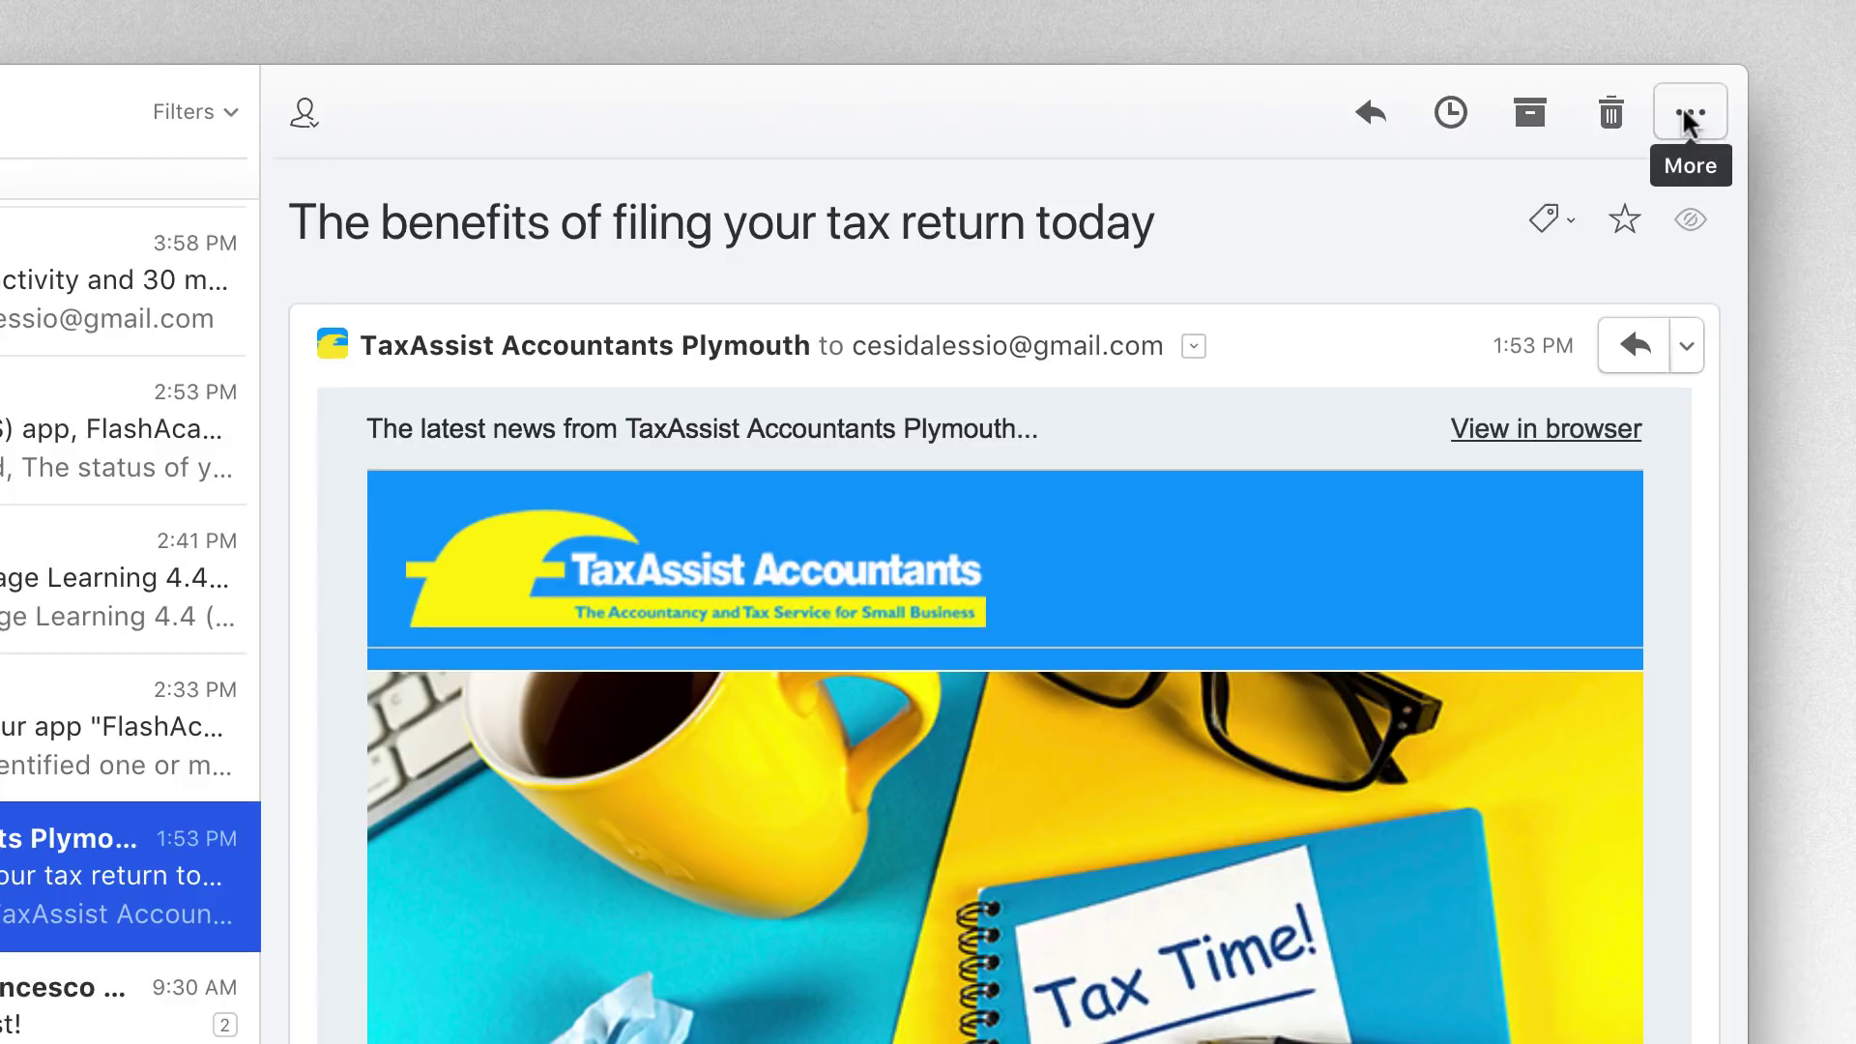
click(1683, 114)
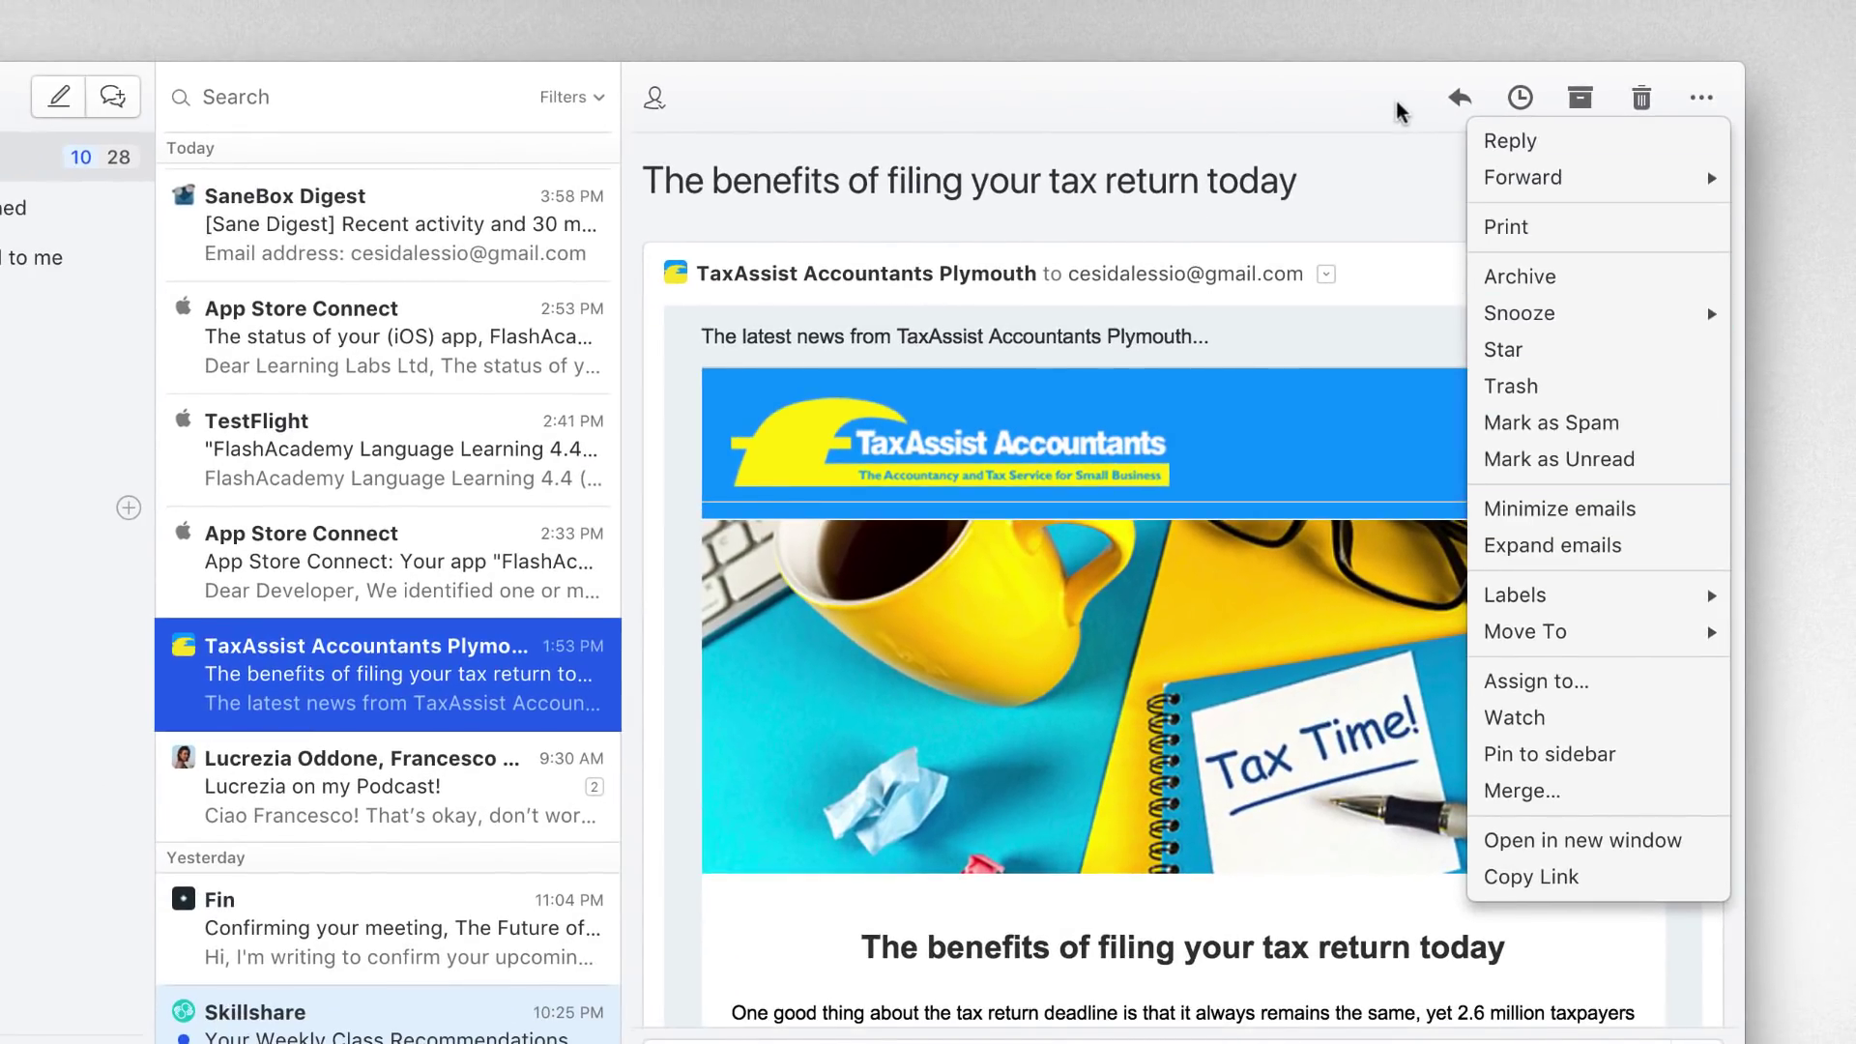
click(1398, 107)
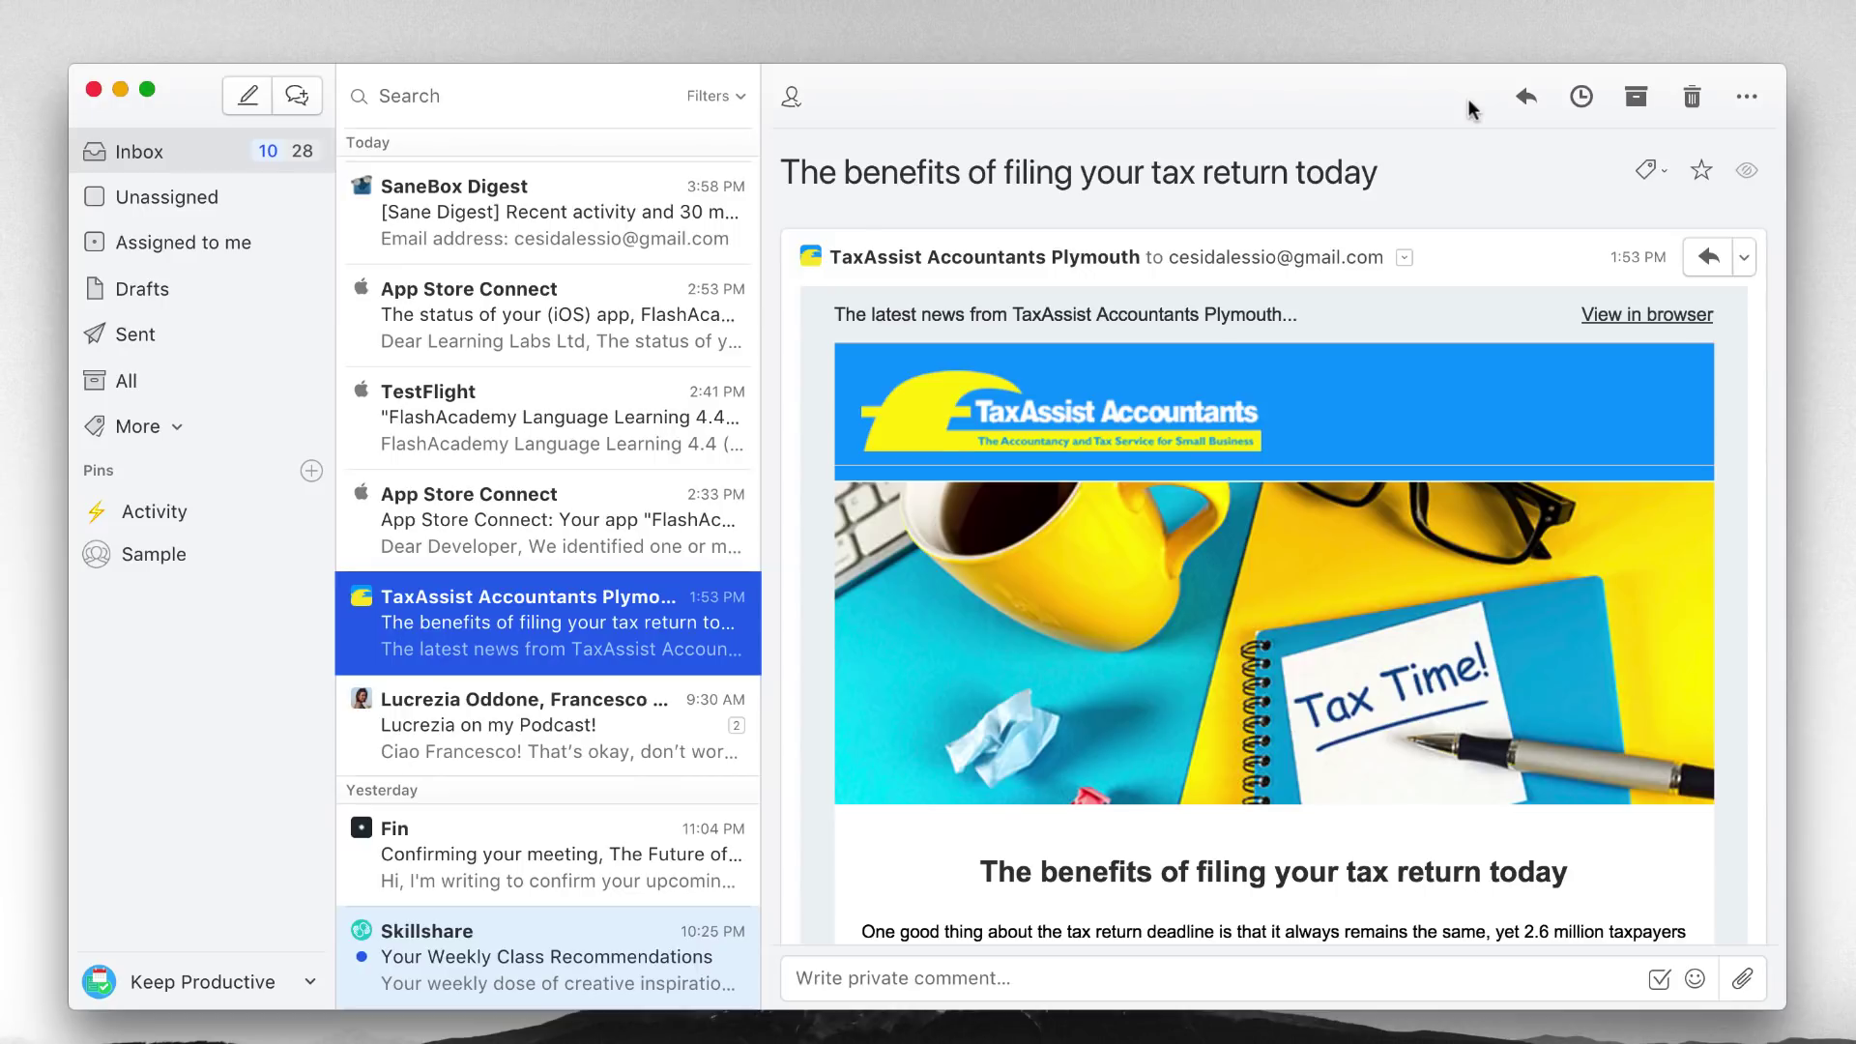
click(446, 996)
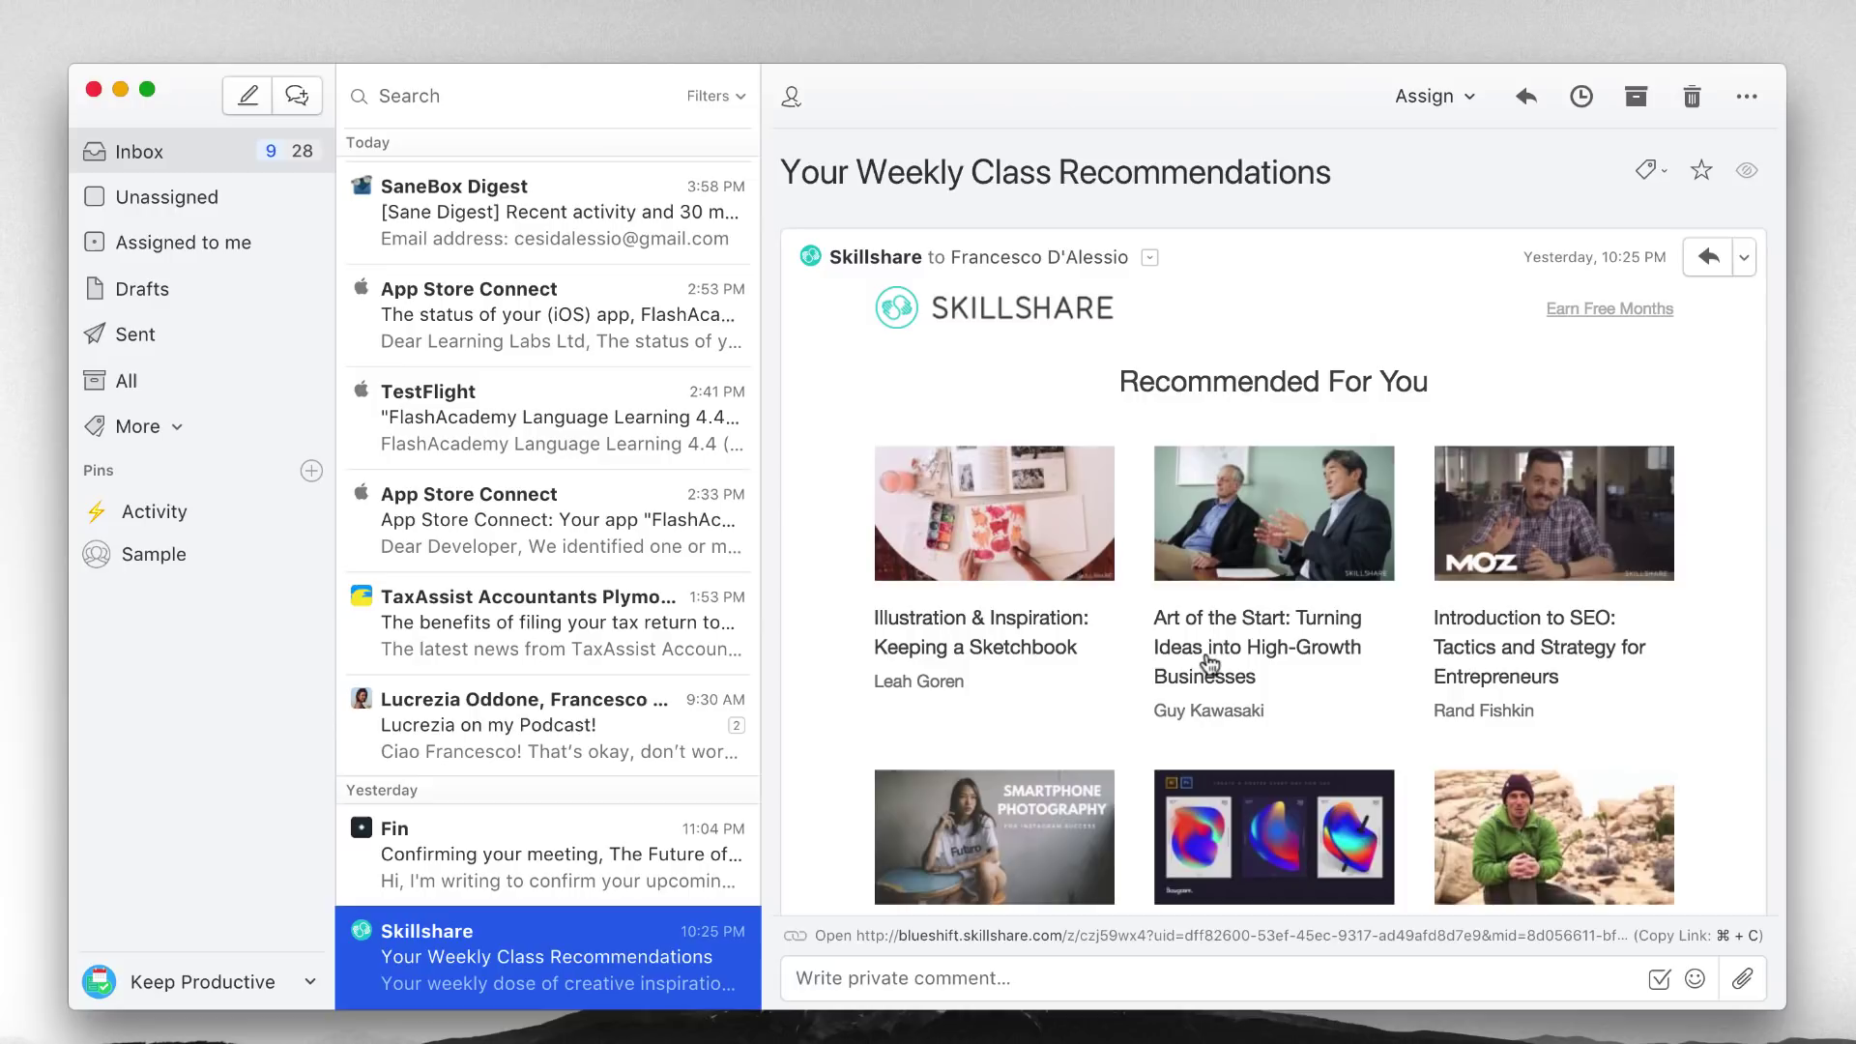
scroll(1209, 663, down, 15)
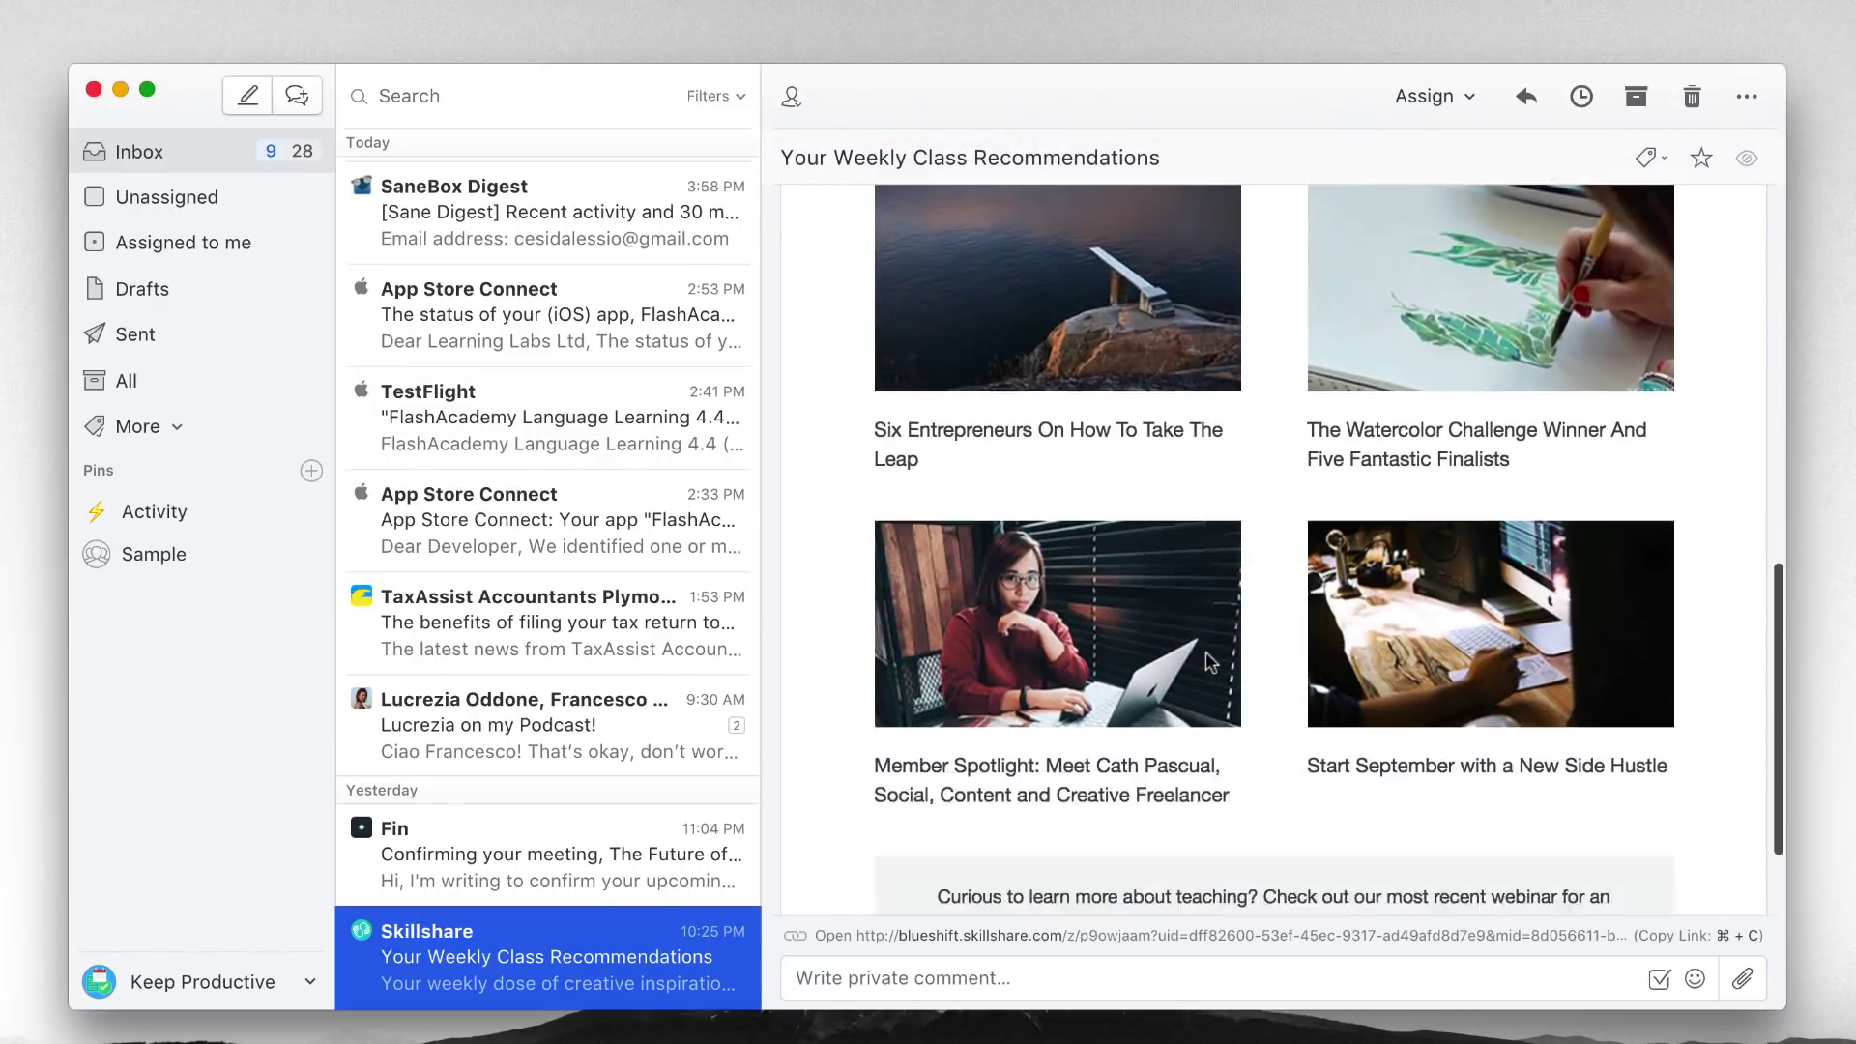
scroll(1208, 660, down, 3)
scroll(1207, 658, up, 20)
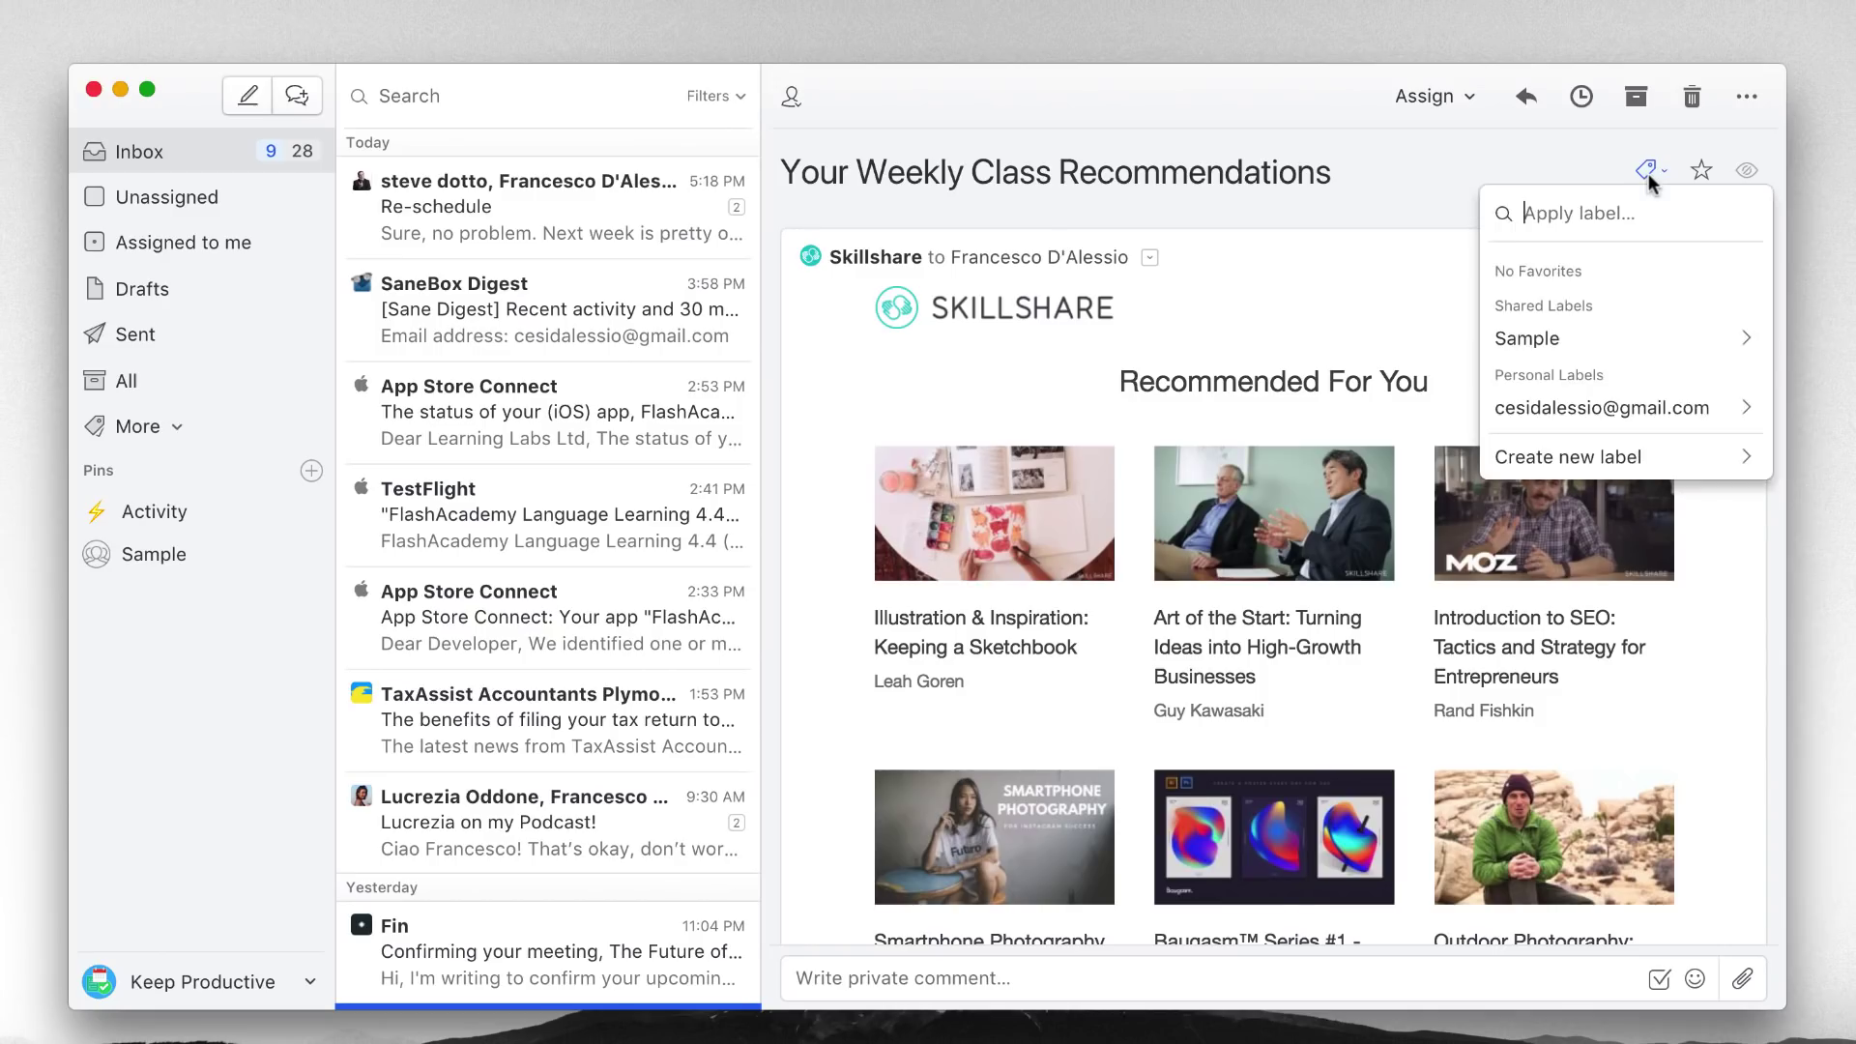
Close the labels list and open the pinned Activity conversation.
click(1395, 194)
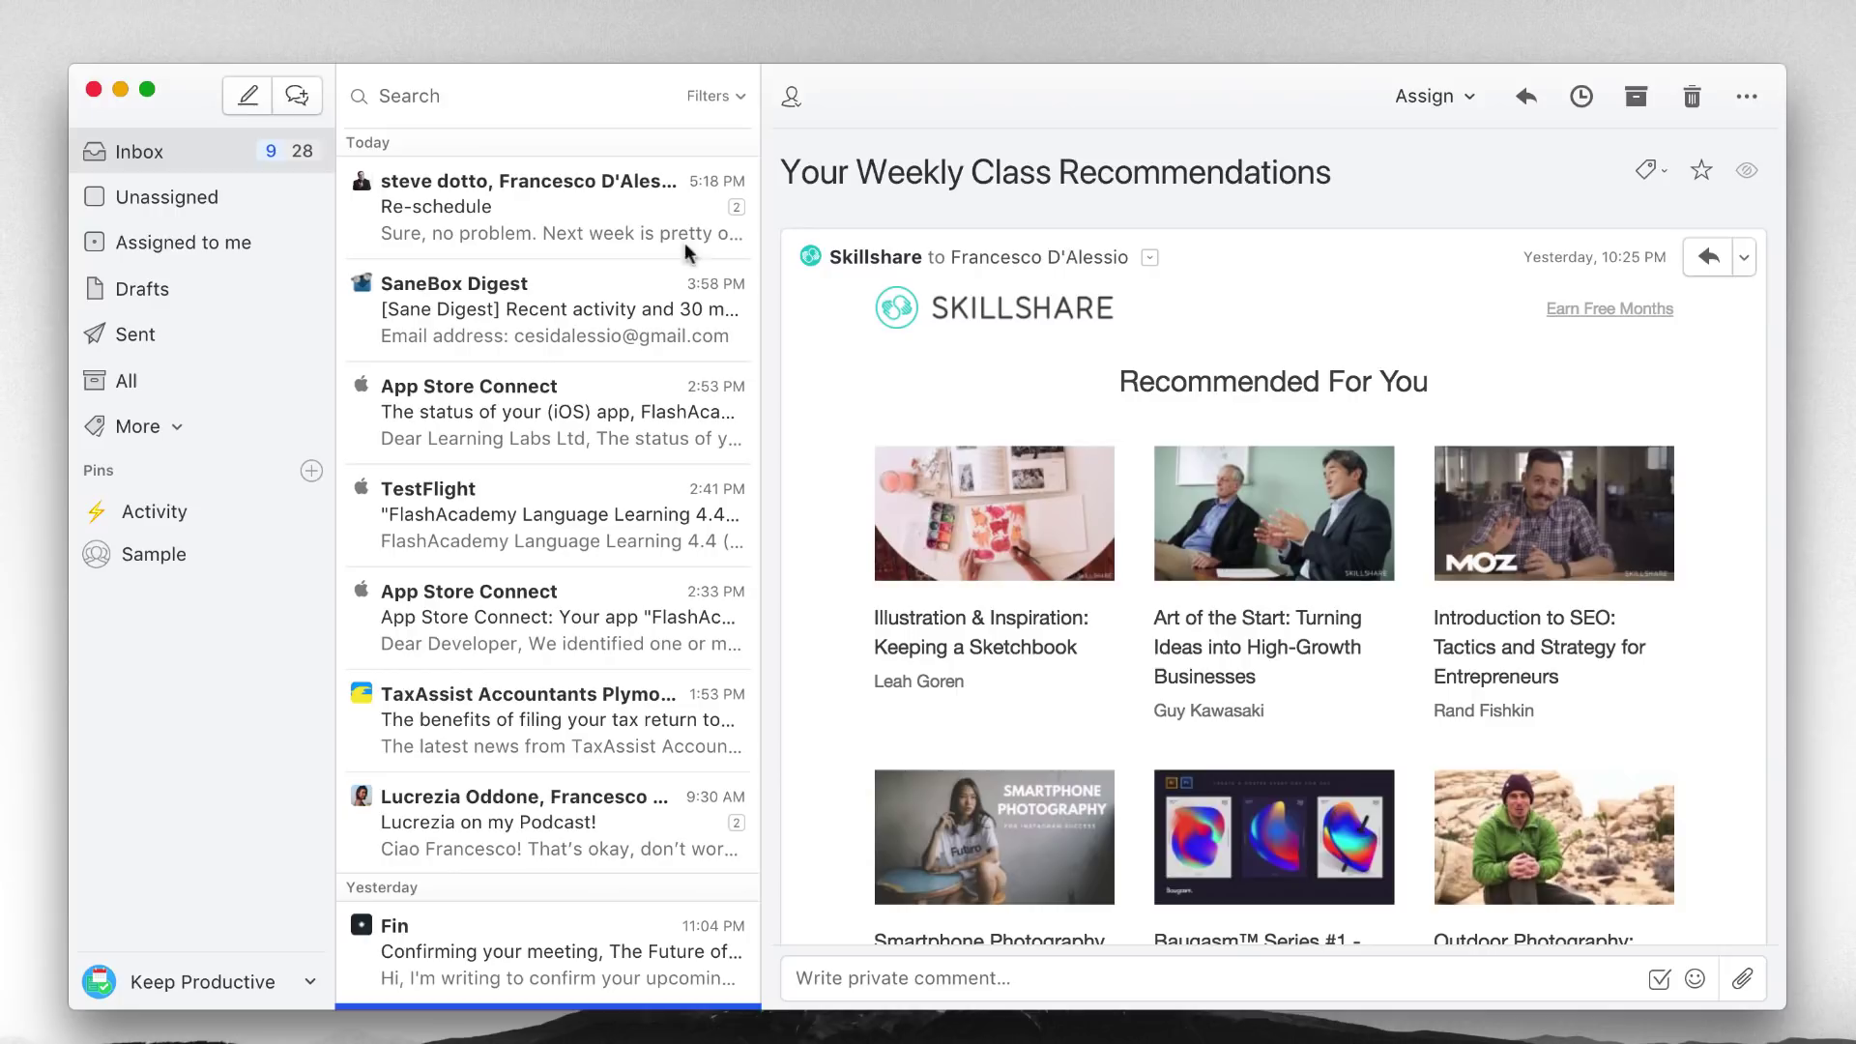
click(280, 512)
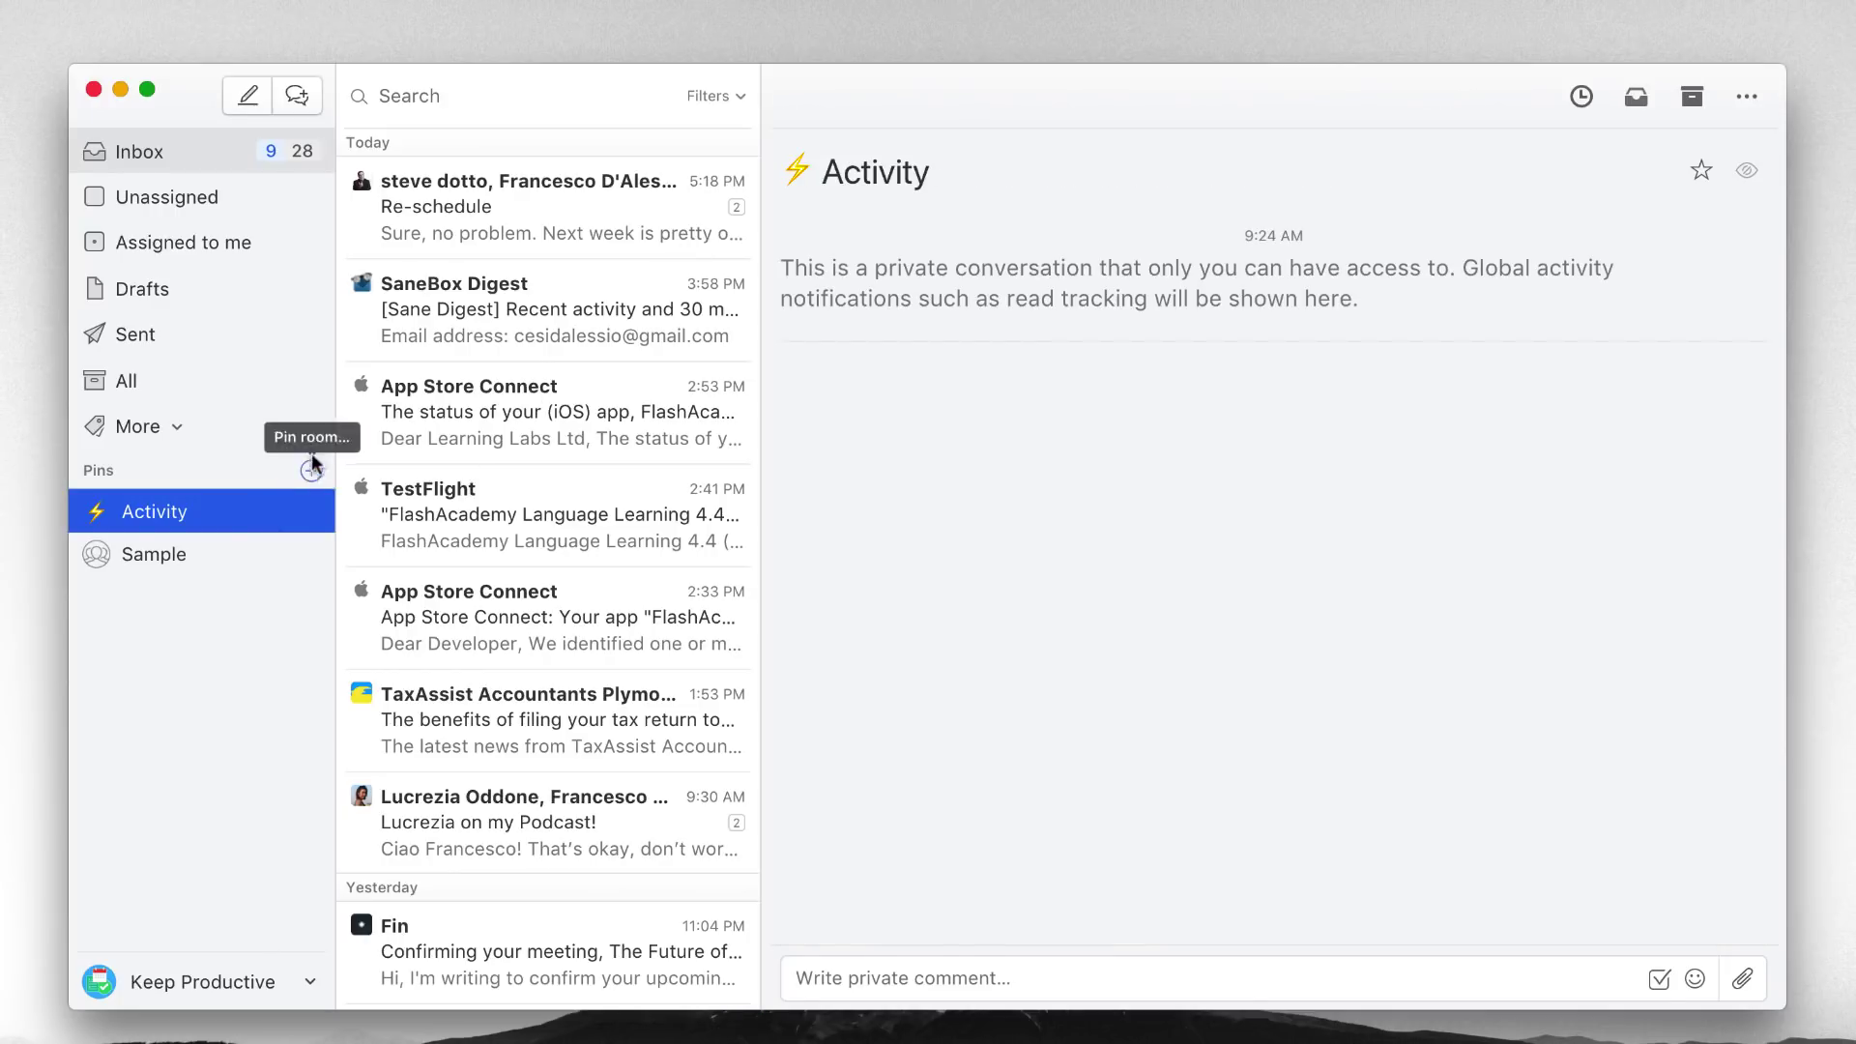
Return to the Inbox with no conversation open.
click(171, 157)
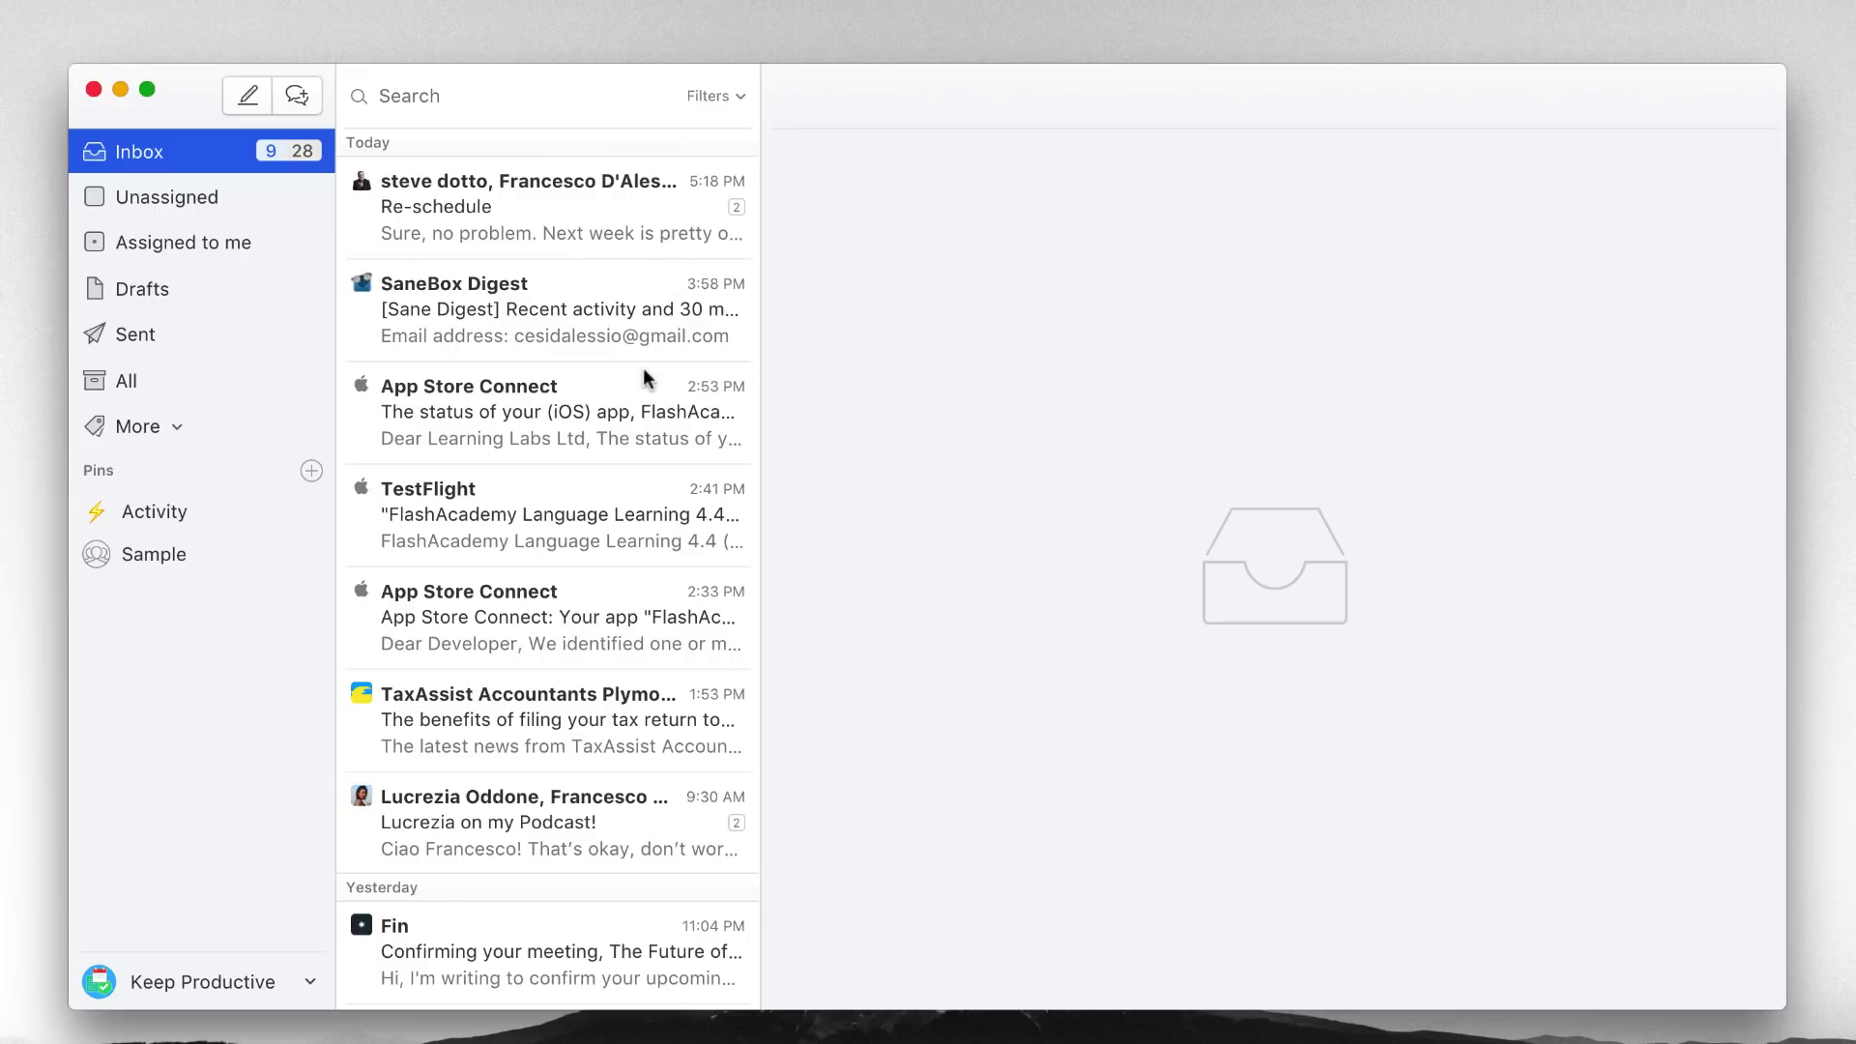
Open the TaxAssist Accountants 'The benefits of filing your tax return today' email.
click(550, 745)
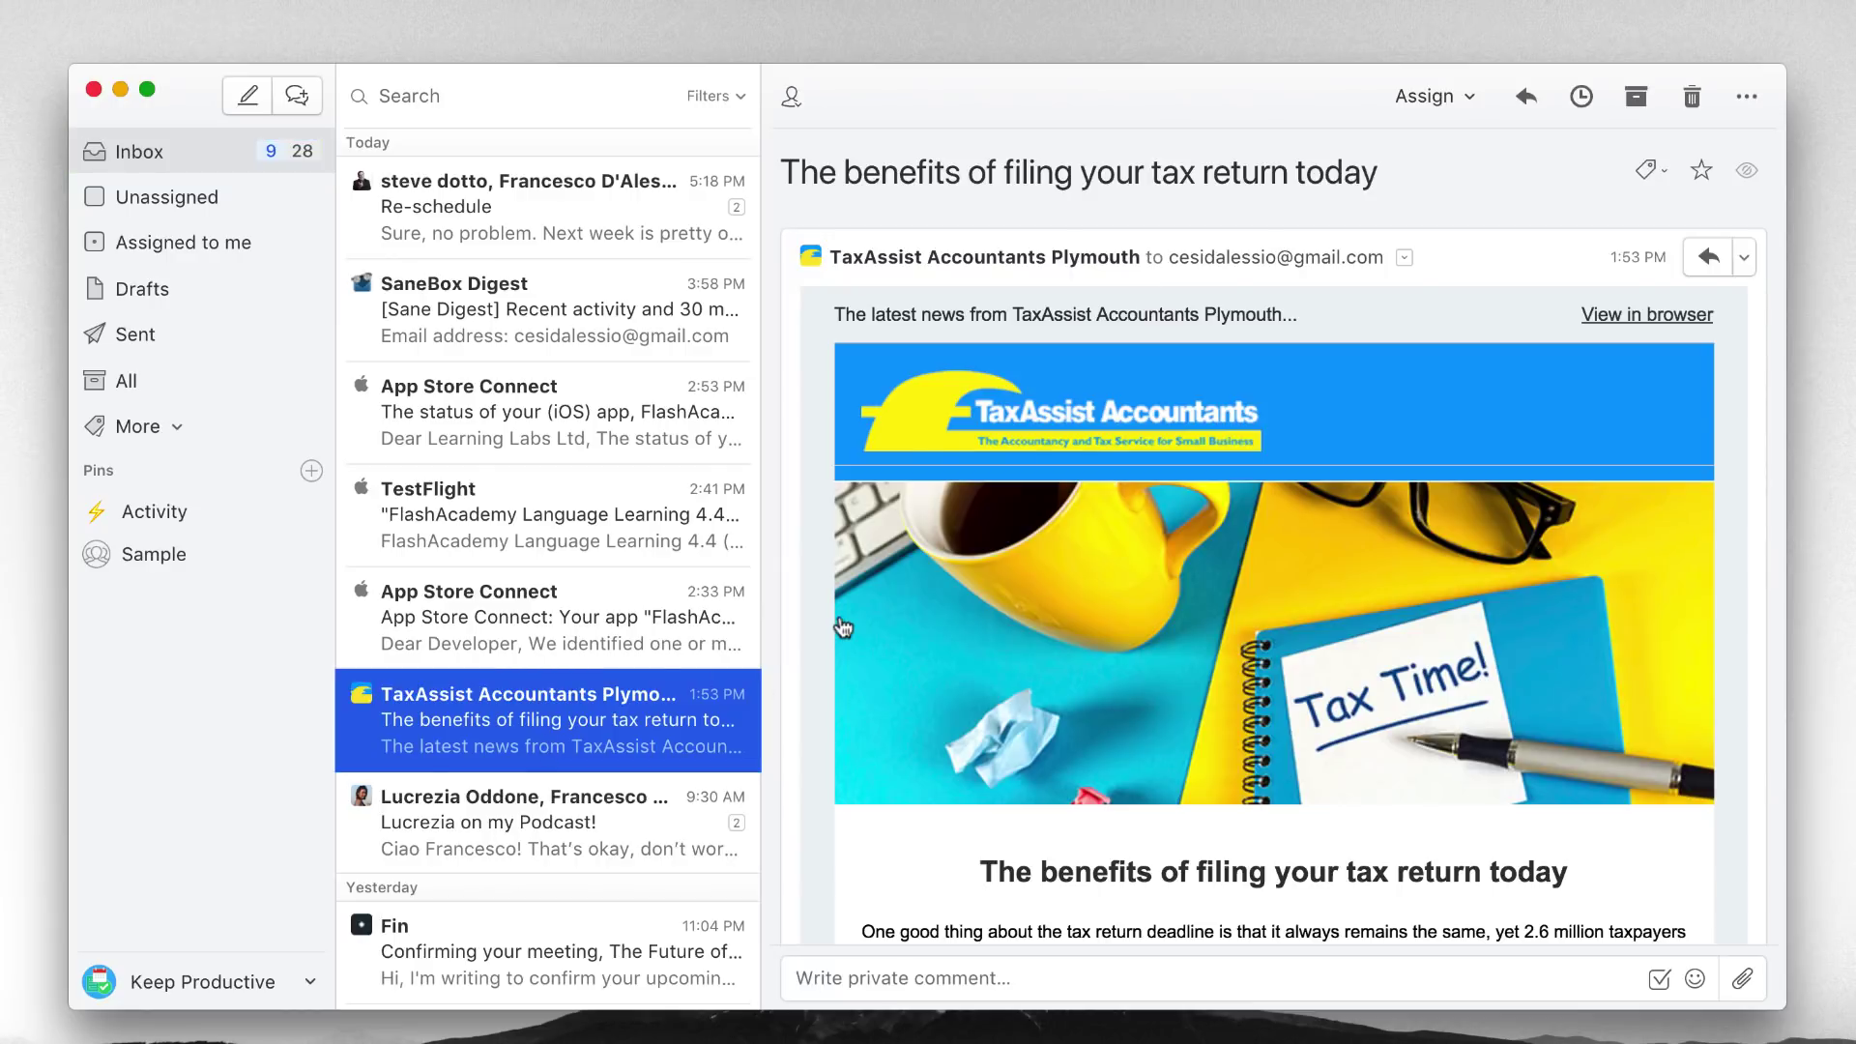
scroll(657, 717, down, 5)
scroll(657, 717, up, 5)
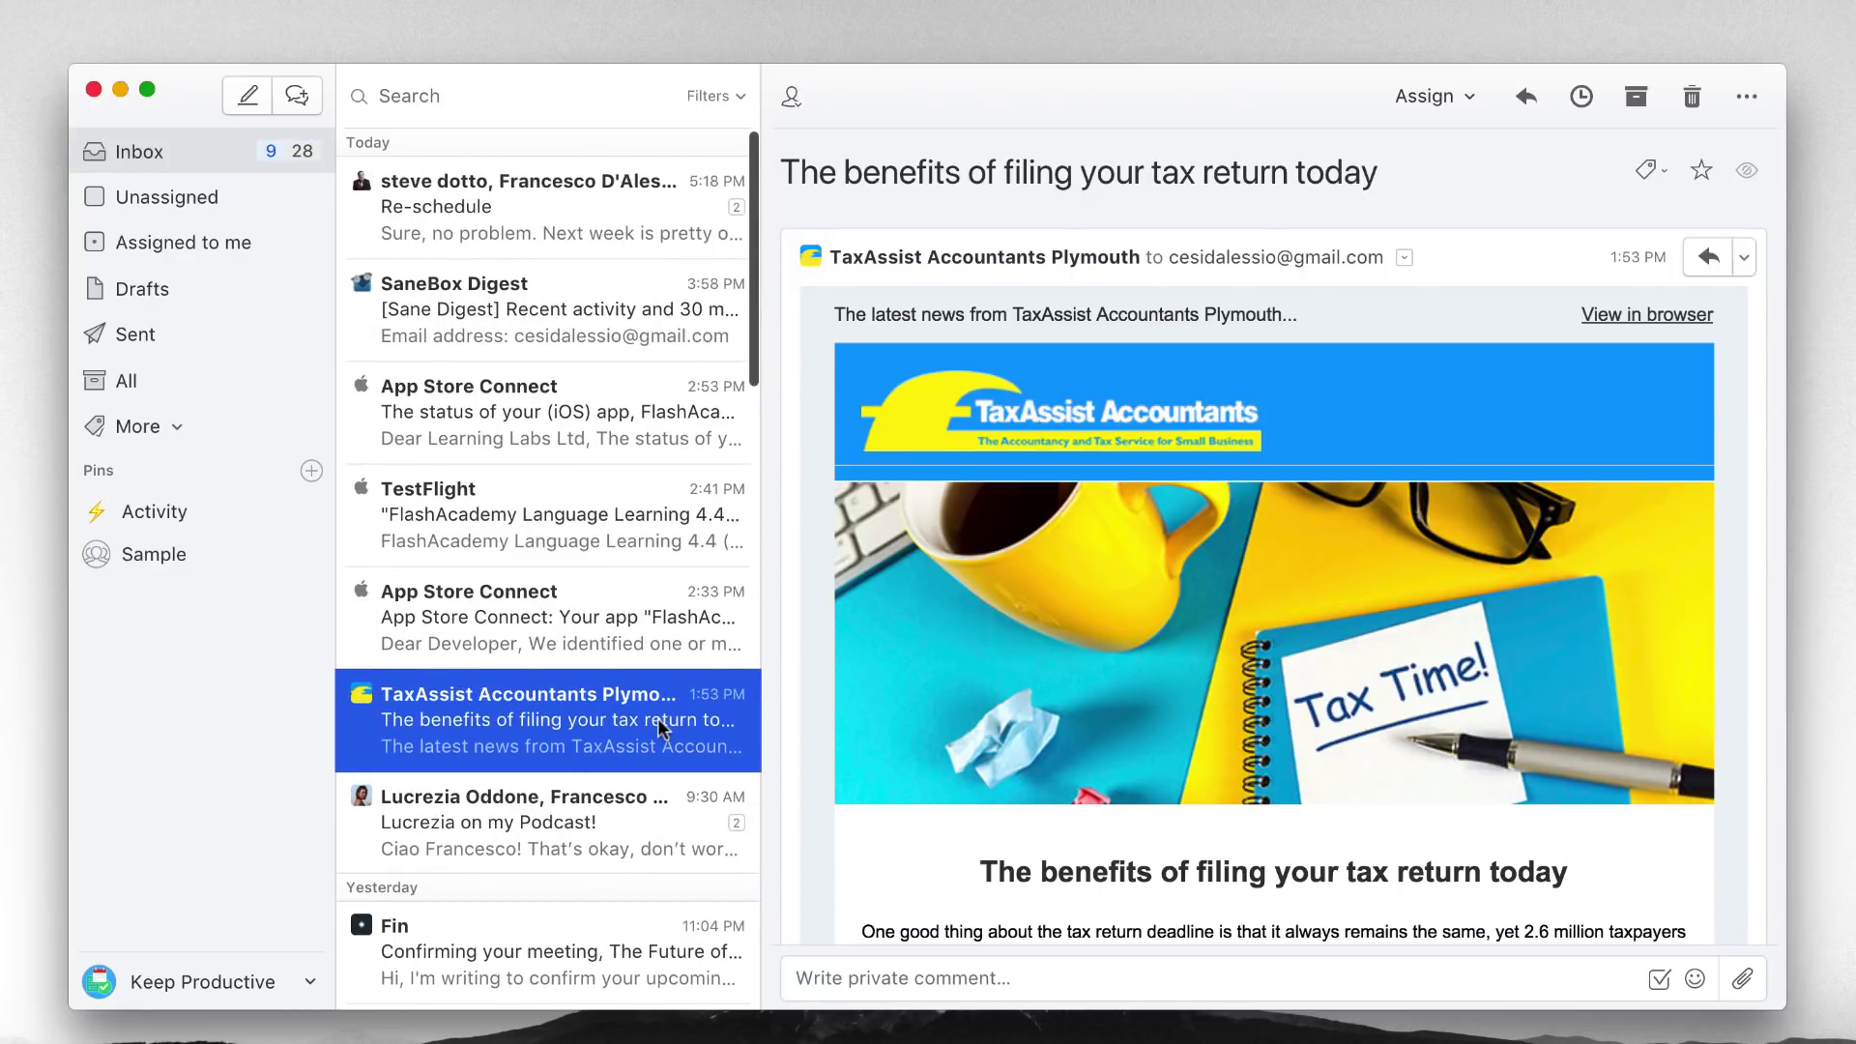